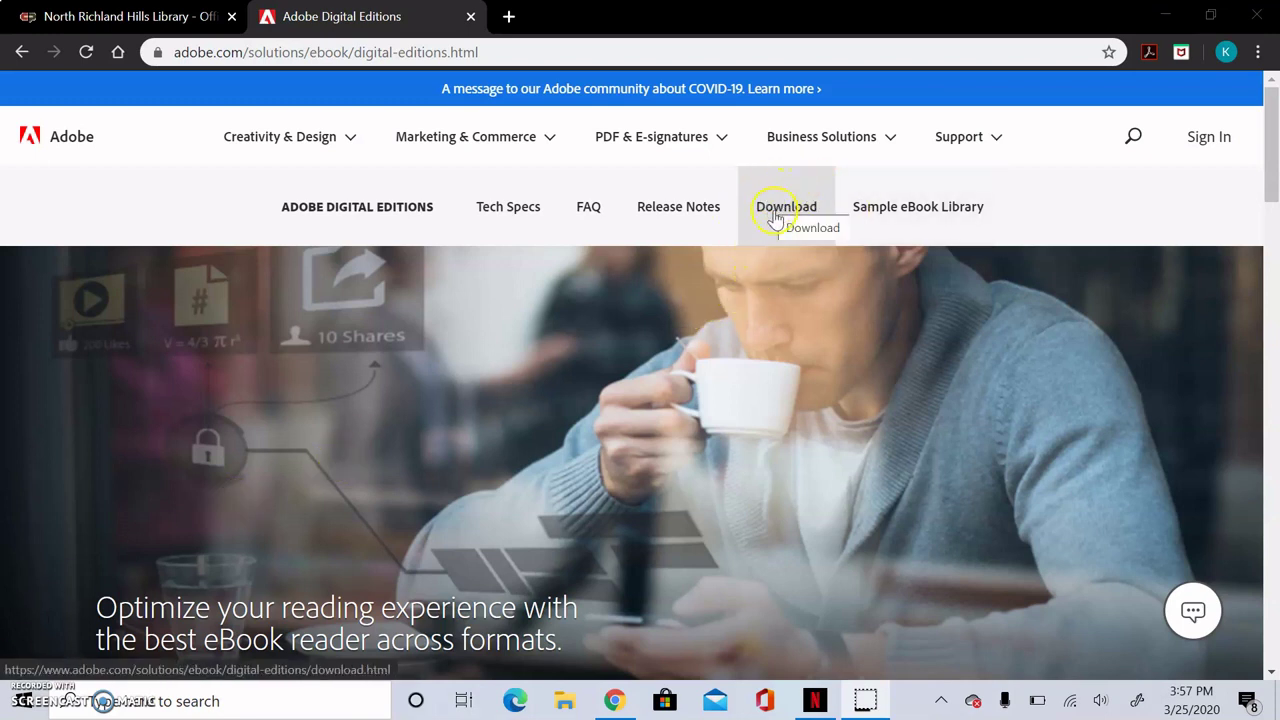
# Step: Open the Adobe Digital Editions 4.5.11 download page, then return to the North Richland Hills Library tab
pyautogui.click(776, 218)
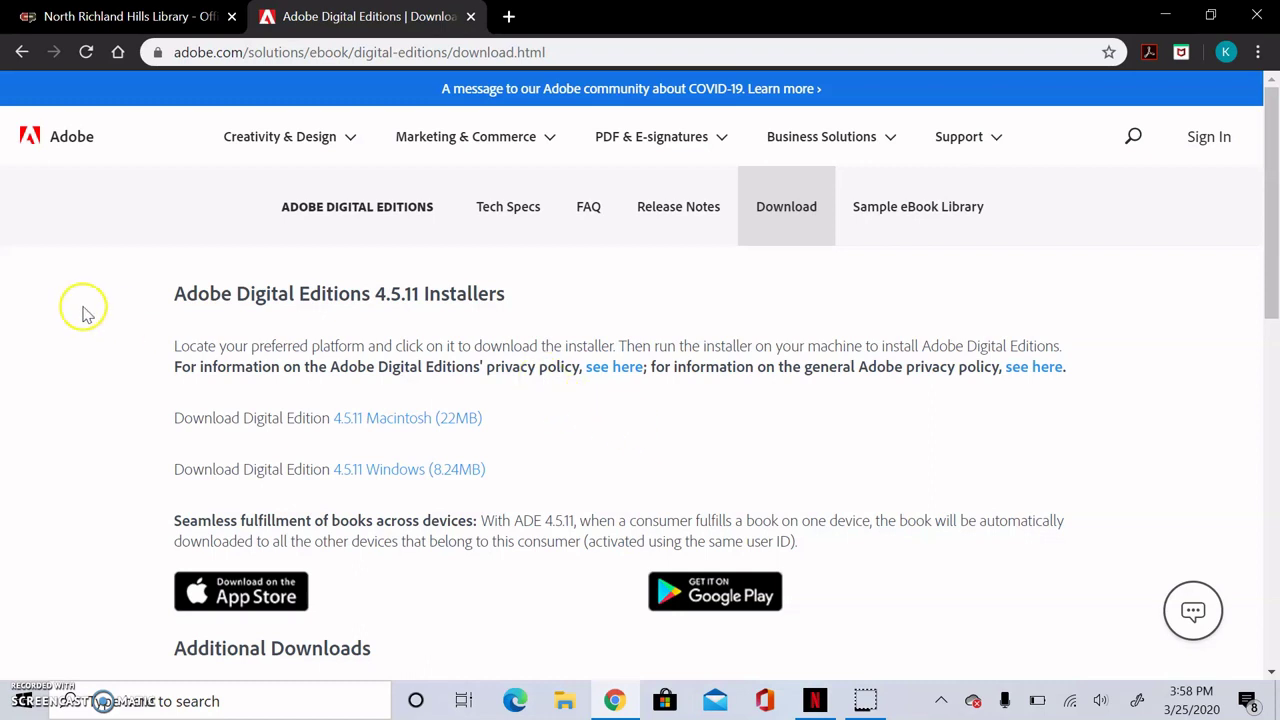
pyautogui.click(125, 20)
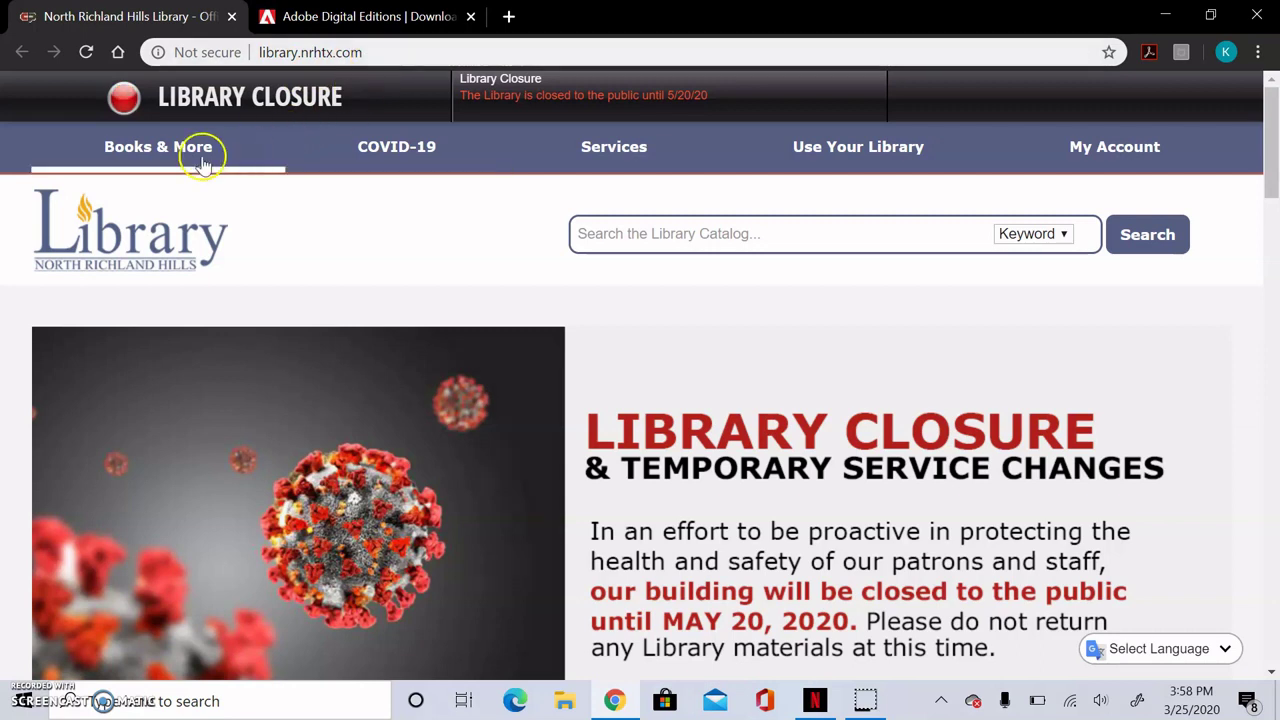
# Step: Go to OverDrive eBooks & eAudio from the Books & More menu on the library site
pyautogui.moveTo(187, 165)
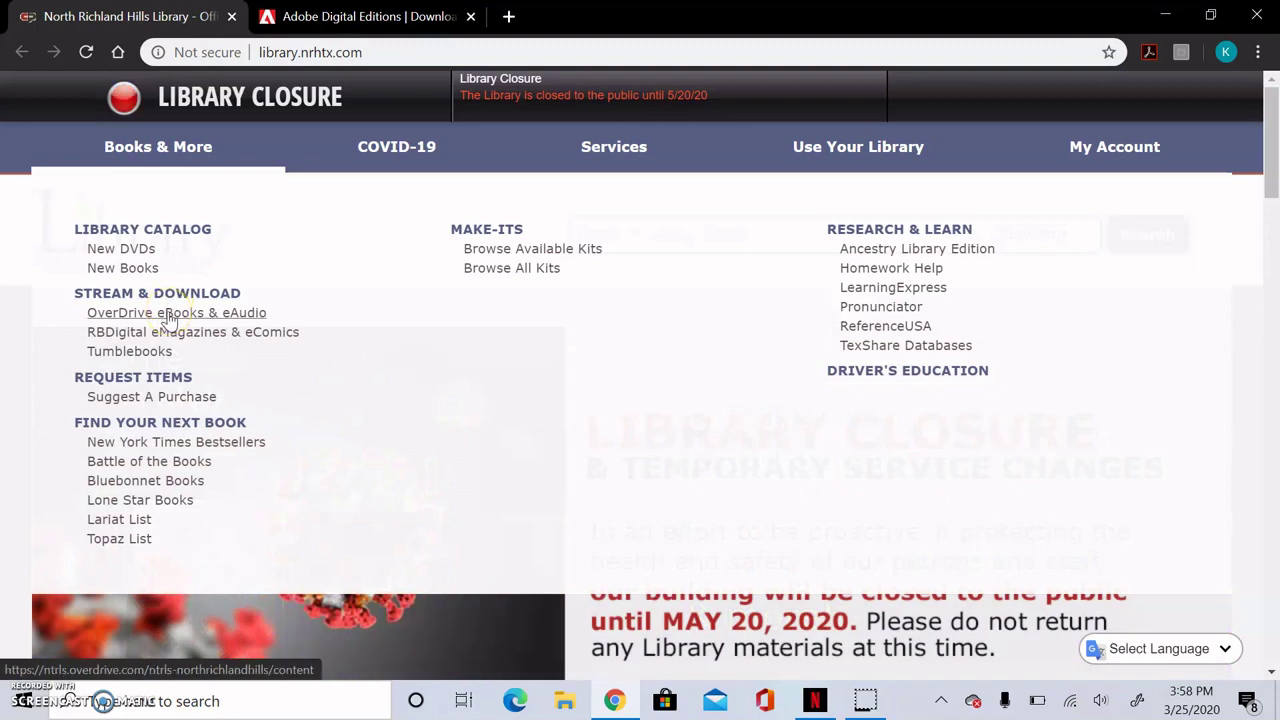
pyautogui.click(168, 313)
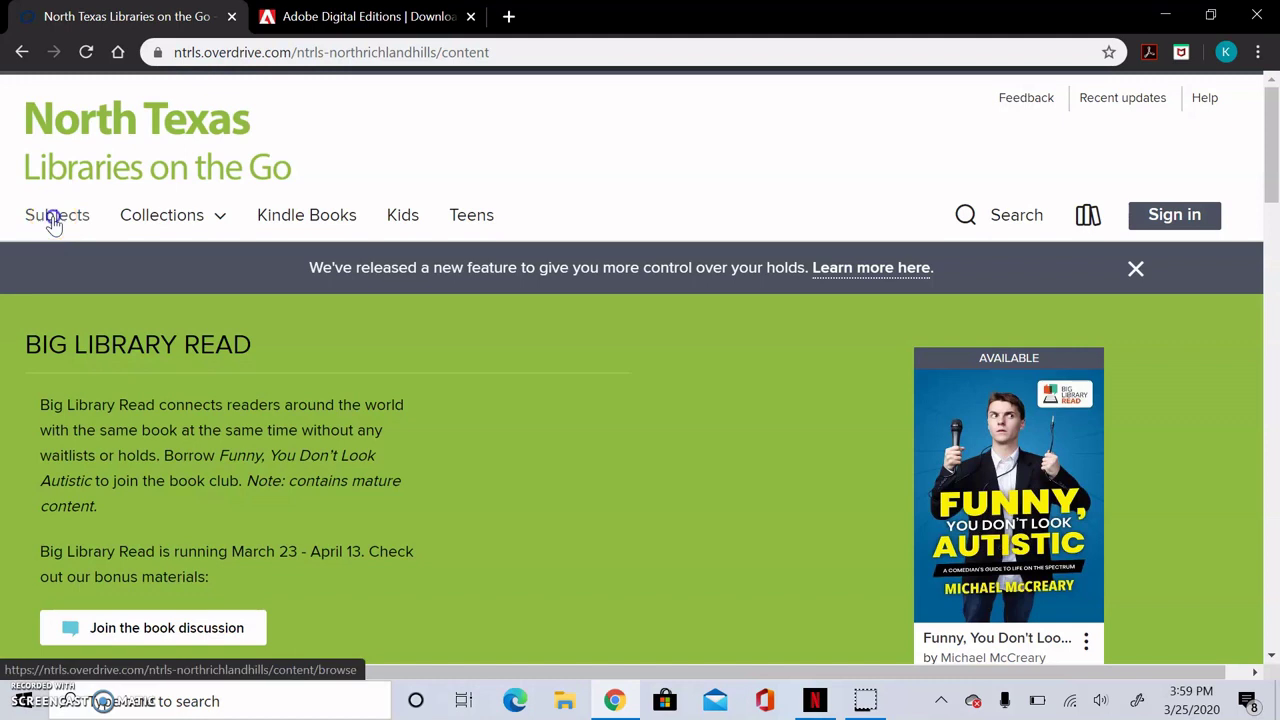
# Step: Browse subjects filtered to ebooks (17,208 titles), then to audiobooks (5,290 titles)
pyautogui.click(55, 221)
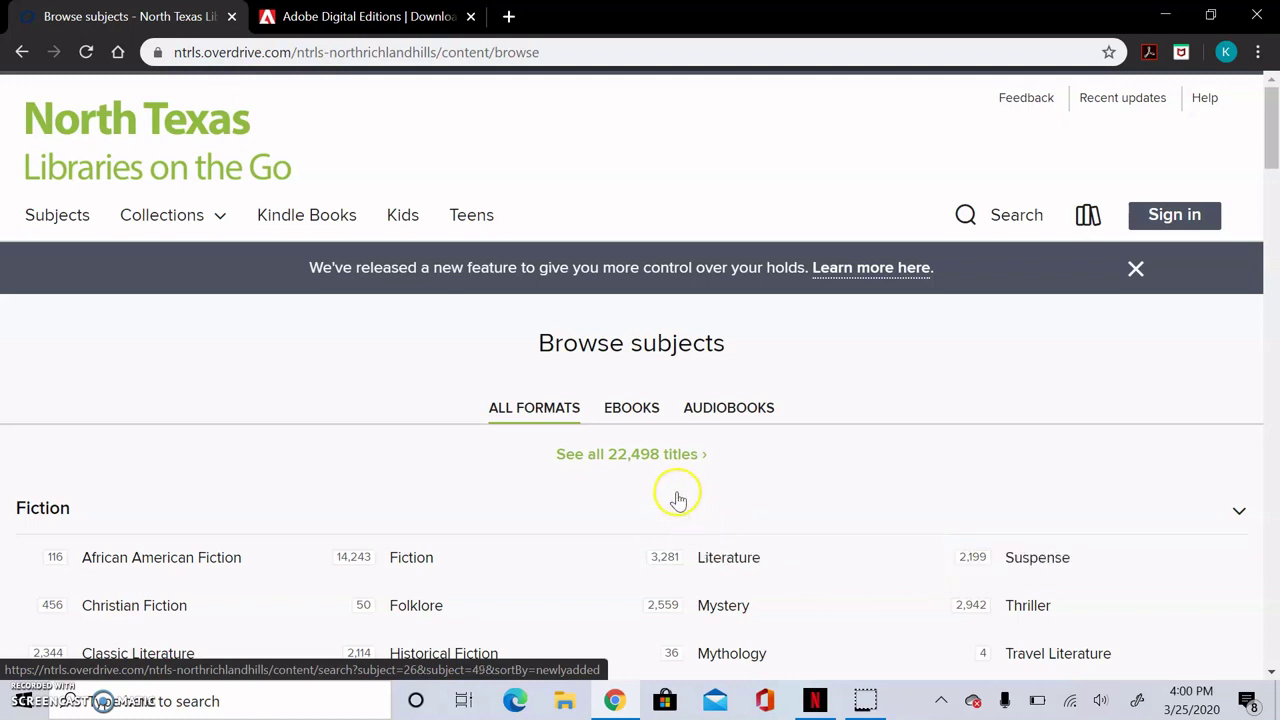
pyautogui.click(646, 408)
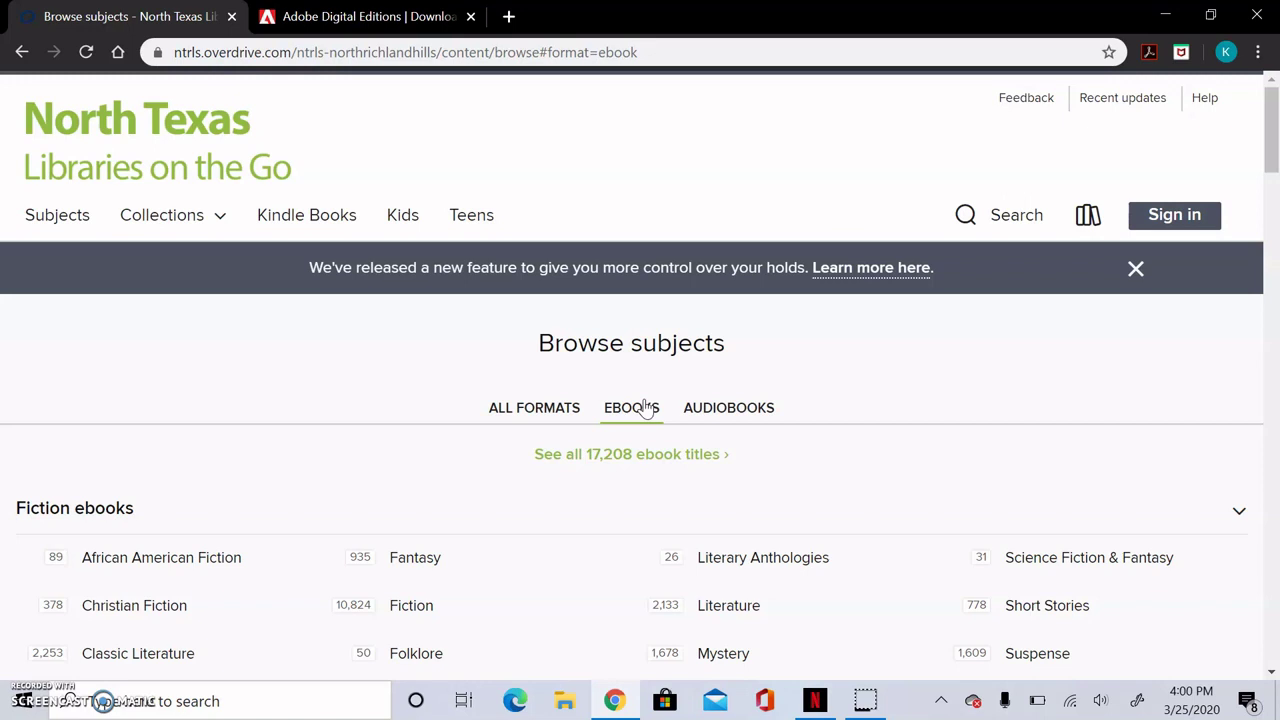
pyautogui.click(646, 408)
pyautogui.click(717, 412)
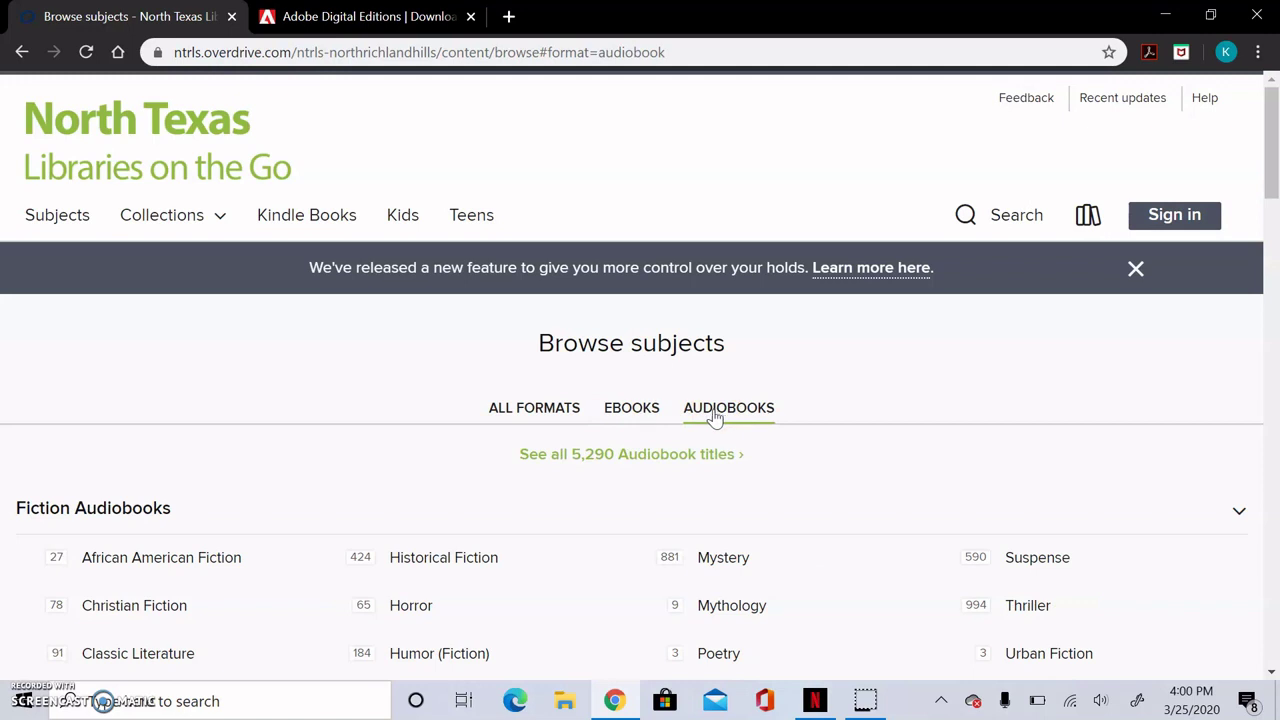
pyautogui.click(717, 418)
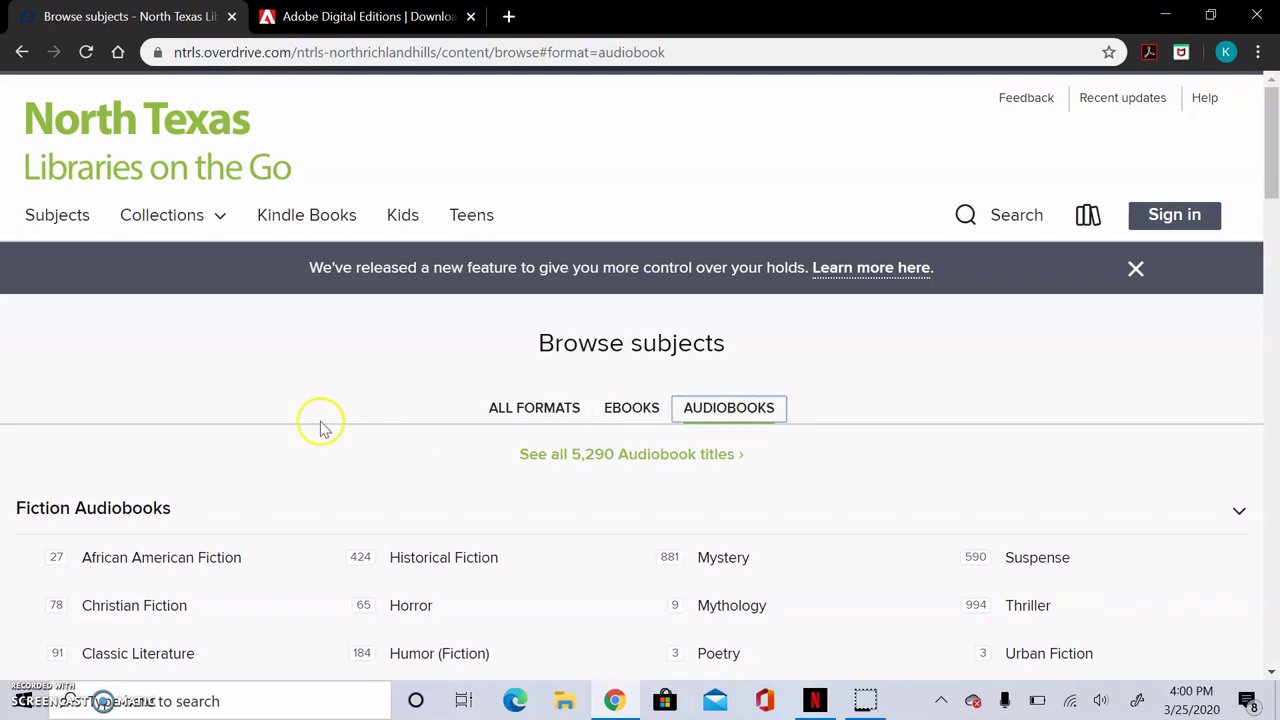
pyautogui.click(221, 222)
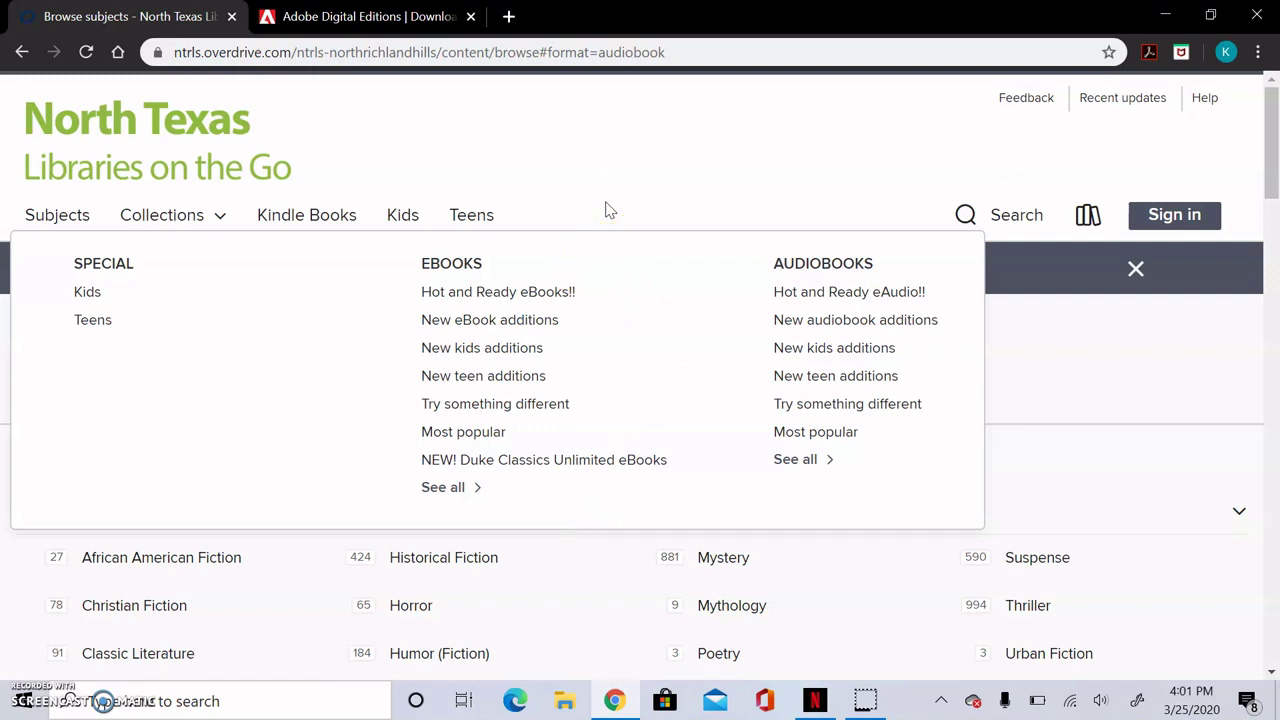
pyautogui.click(1063, 418)
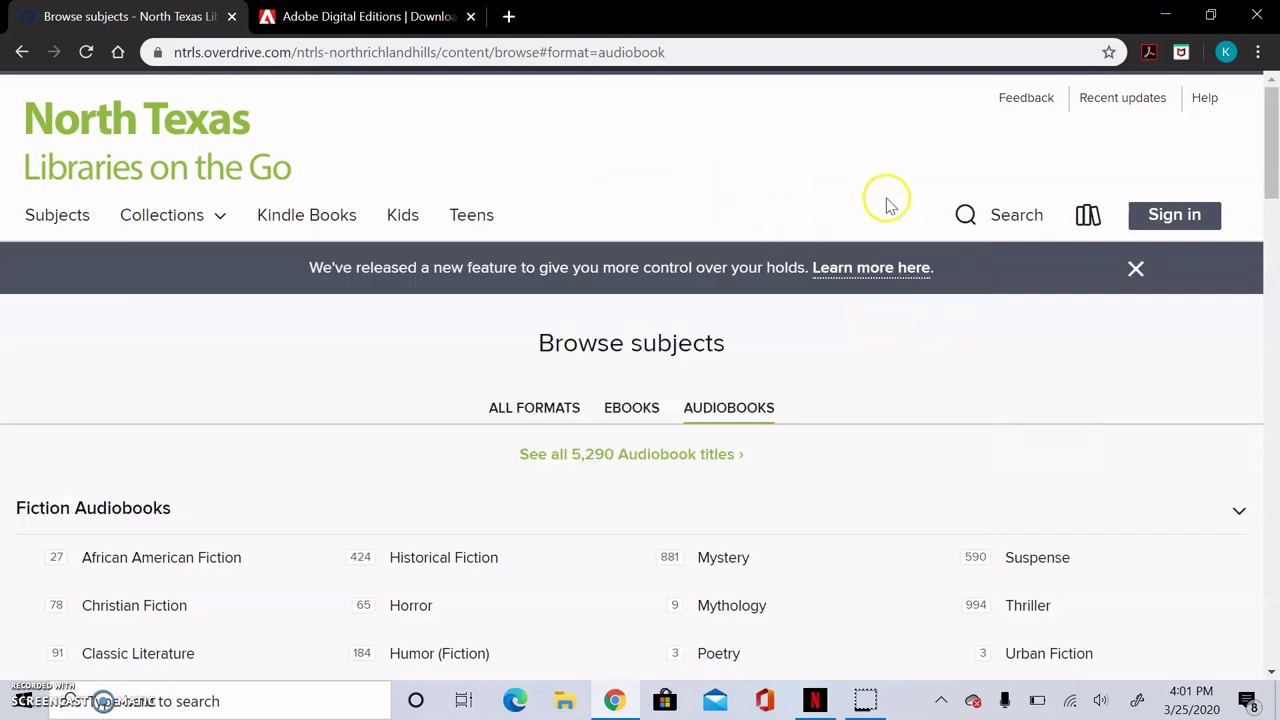
# Step: Sign in to North Richland Hills Public Library using the saved library card number
pyautogui.click(1170, 216)
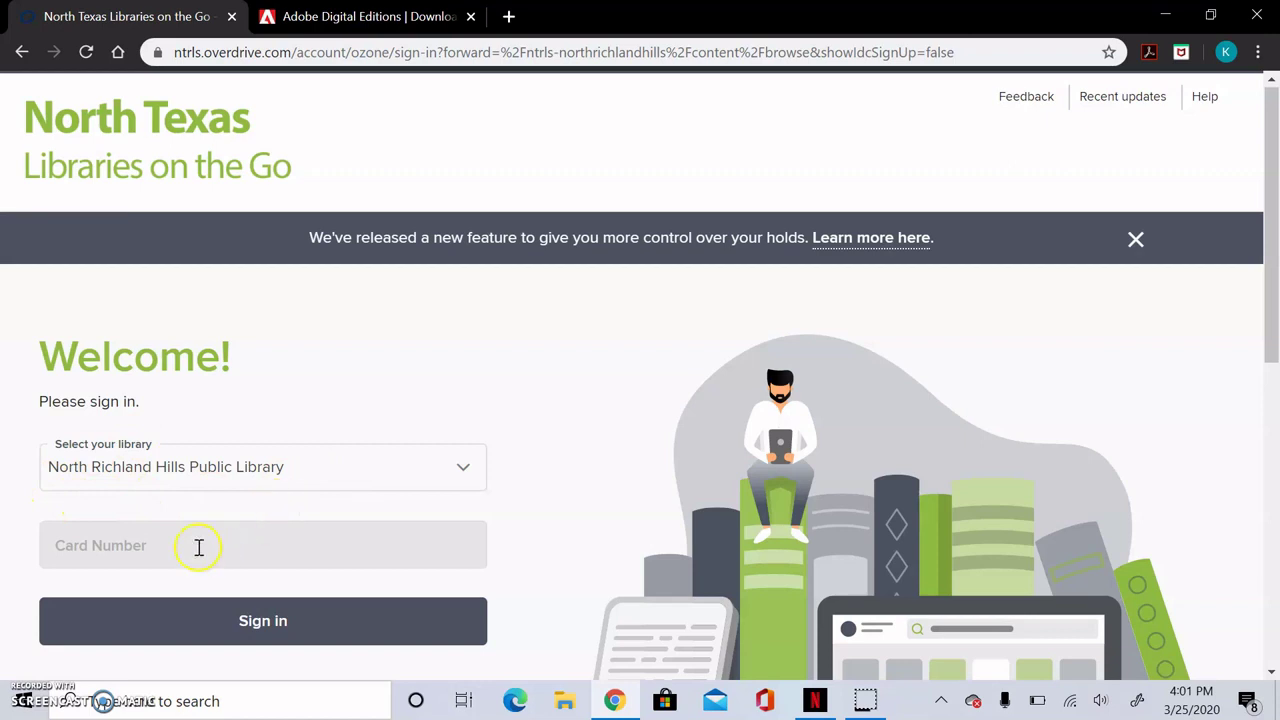
pyautogui.click(199, 547)
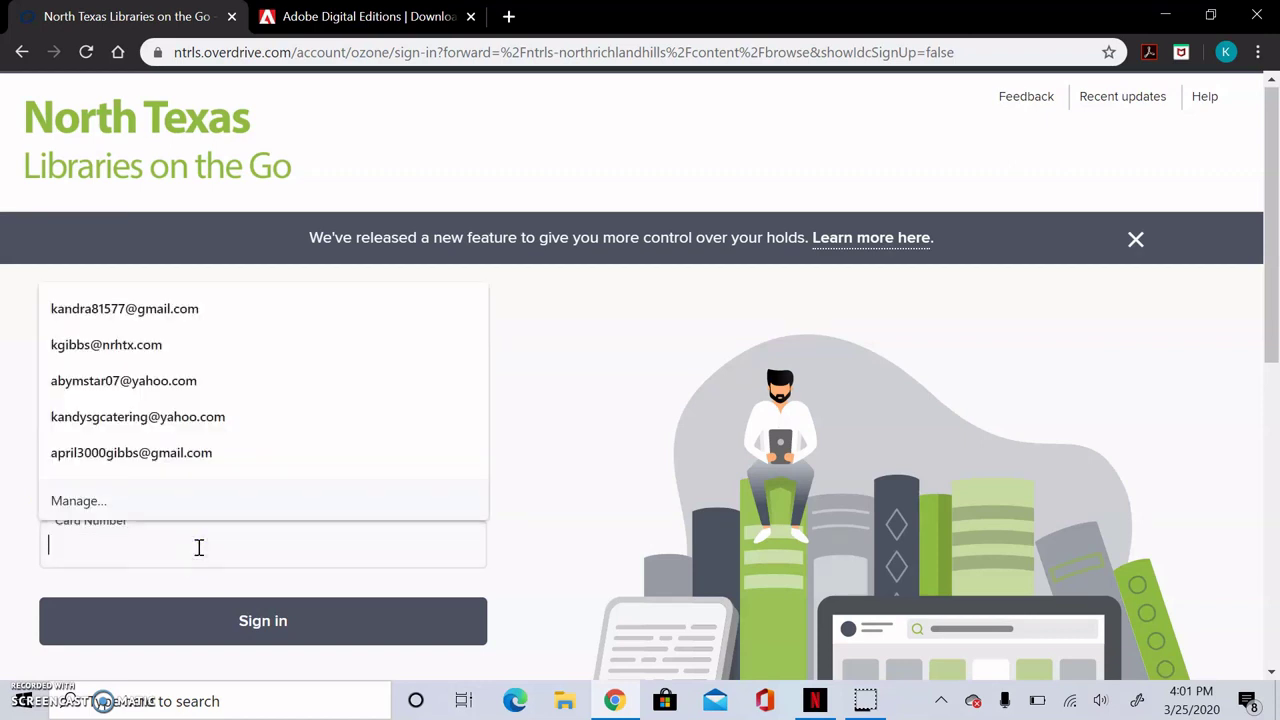
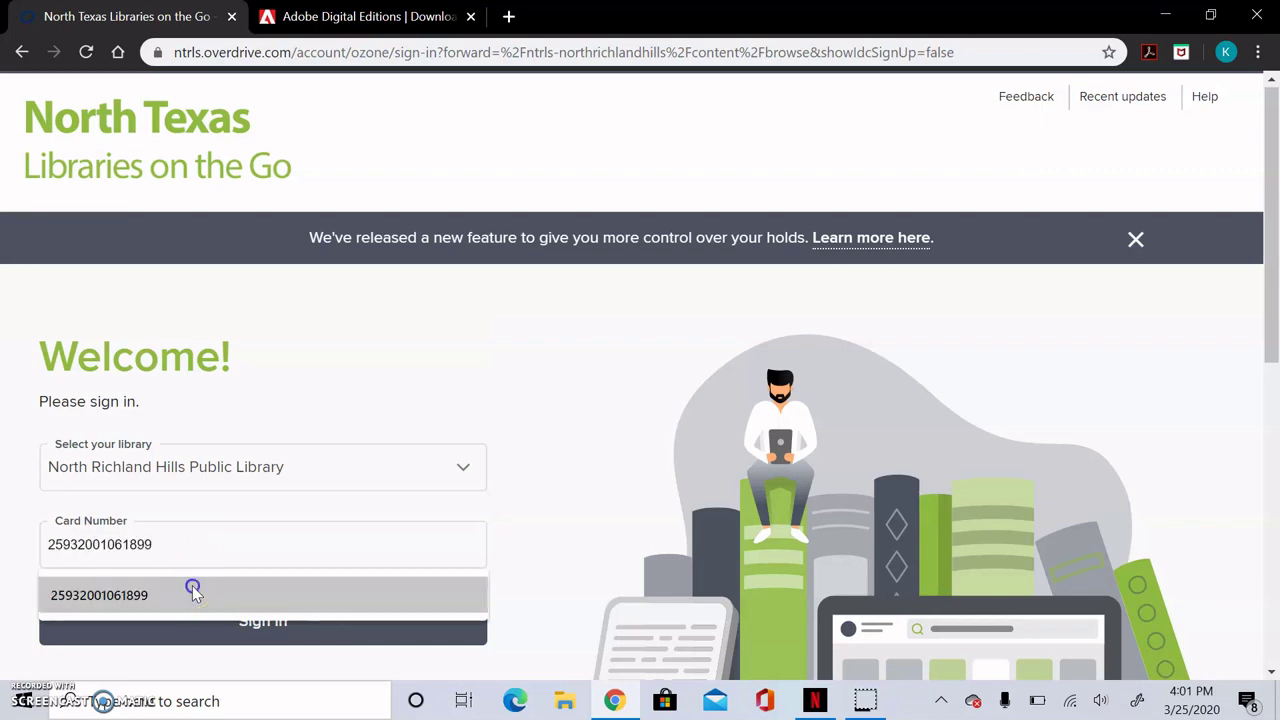
pyautogui.click(193, 590)
pyautogui.click(214, 608)
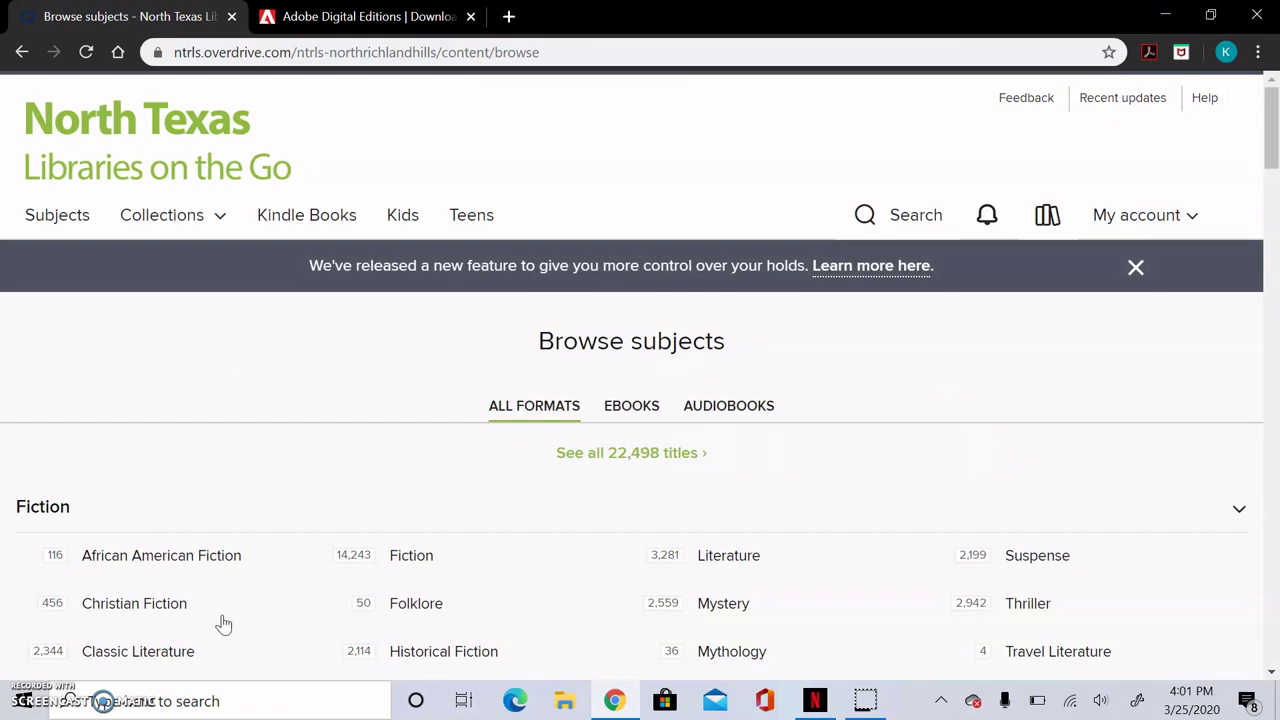
# Step: List the 456 Christian Fiction titles newest first and scroll down to the available Forever Hidden
pyautogui.click(222, 616)
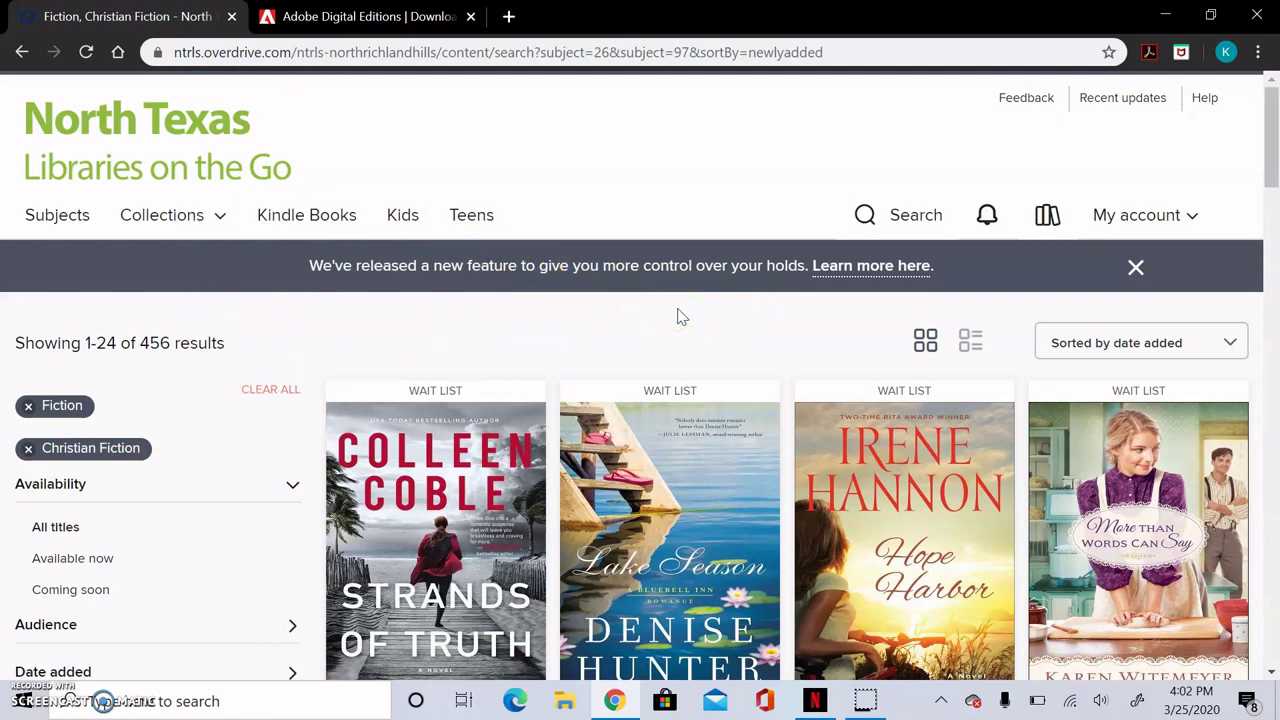
pyautogui.click(1270, 677)
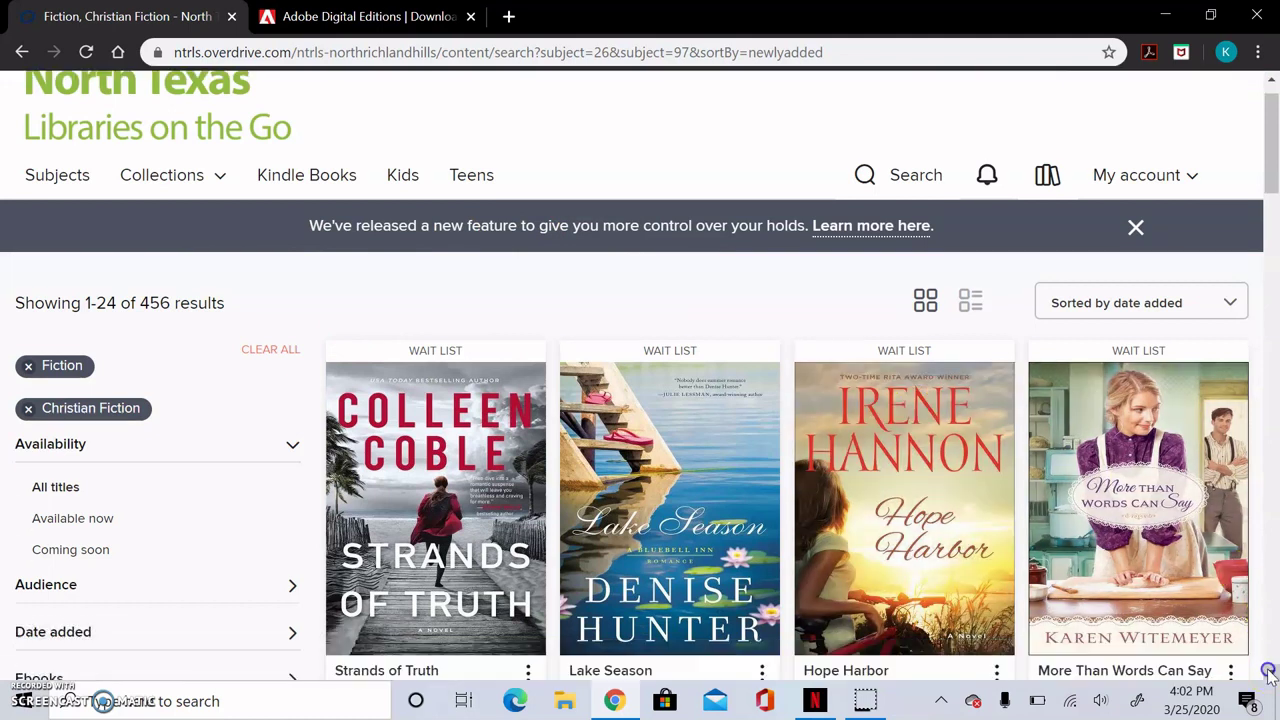
pyautogui.click(1270, 677)
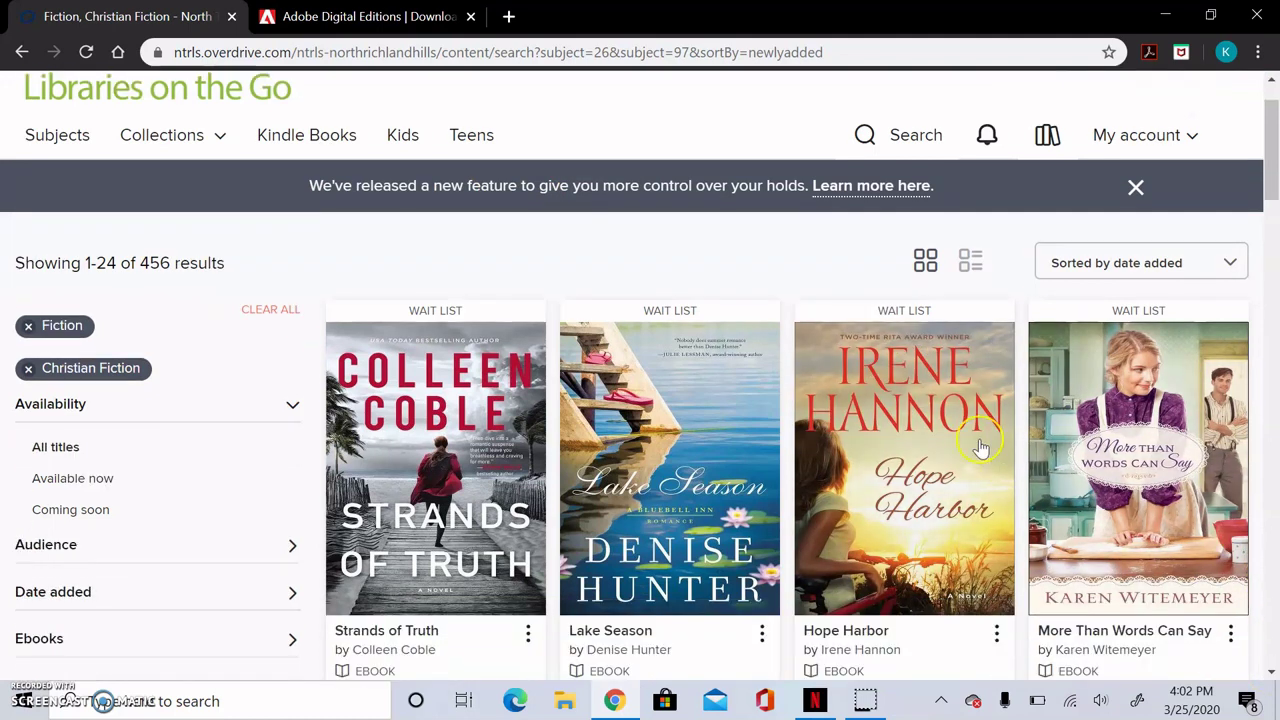
pyautogui.click(588, 288)
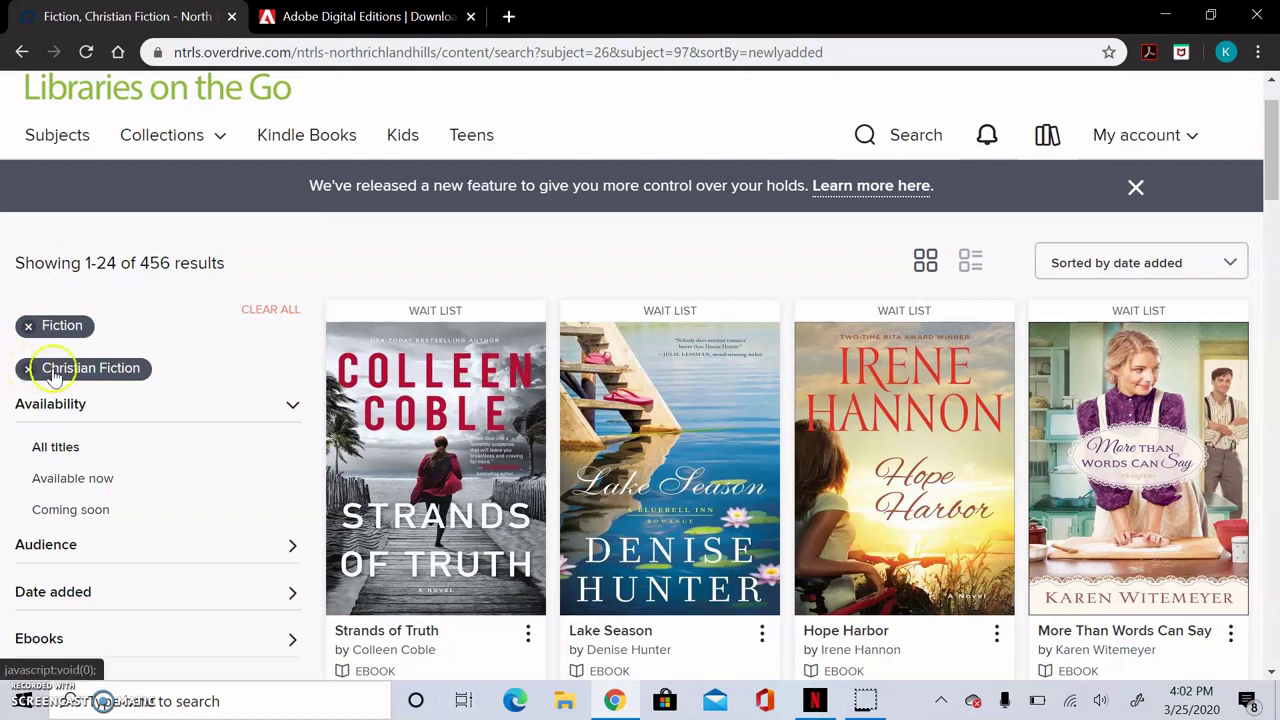
pyautogui.click(477, 425)
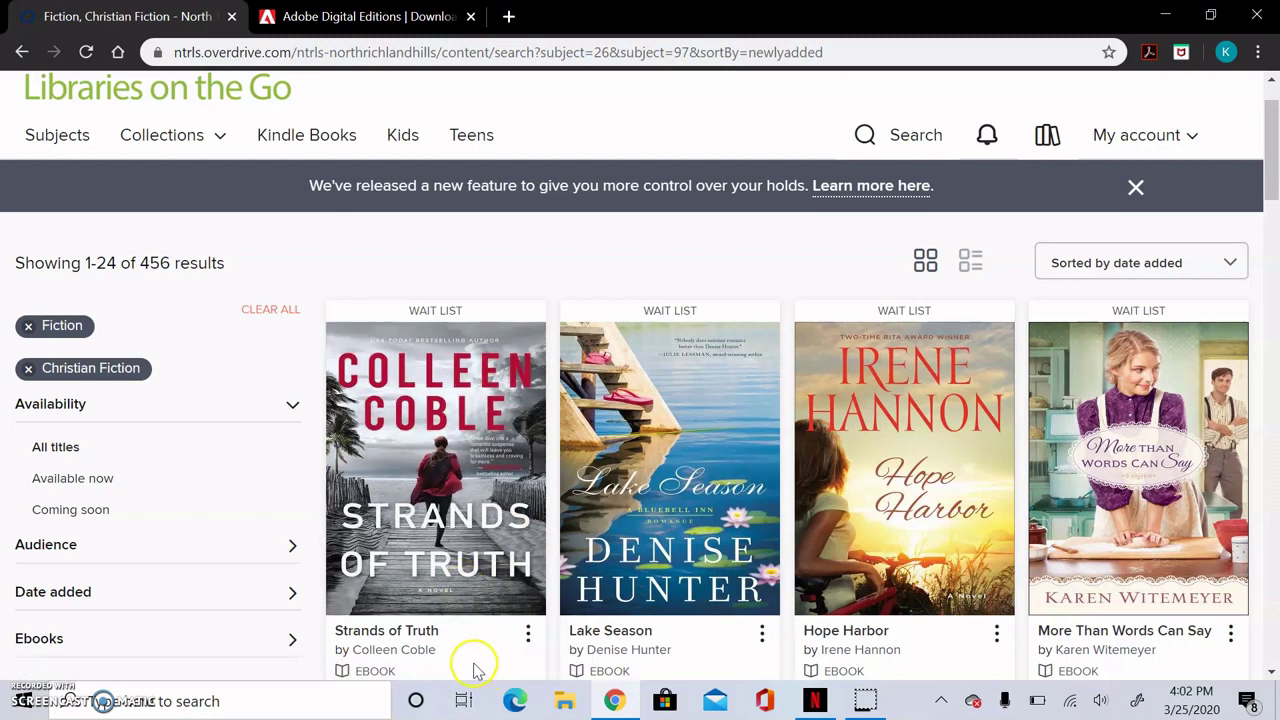
pyautogui.click(474, 664)
pyautogui.press('Down')
pyautogui.press('Down')
pyautogui.press('Down')
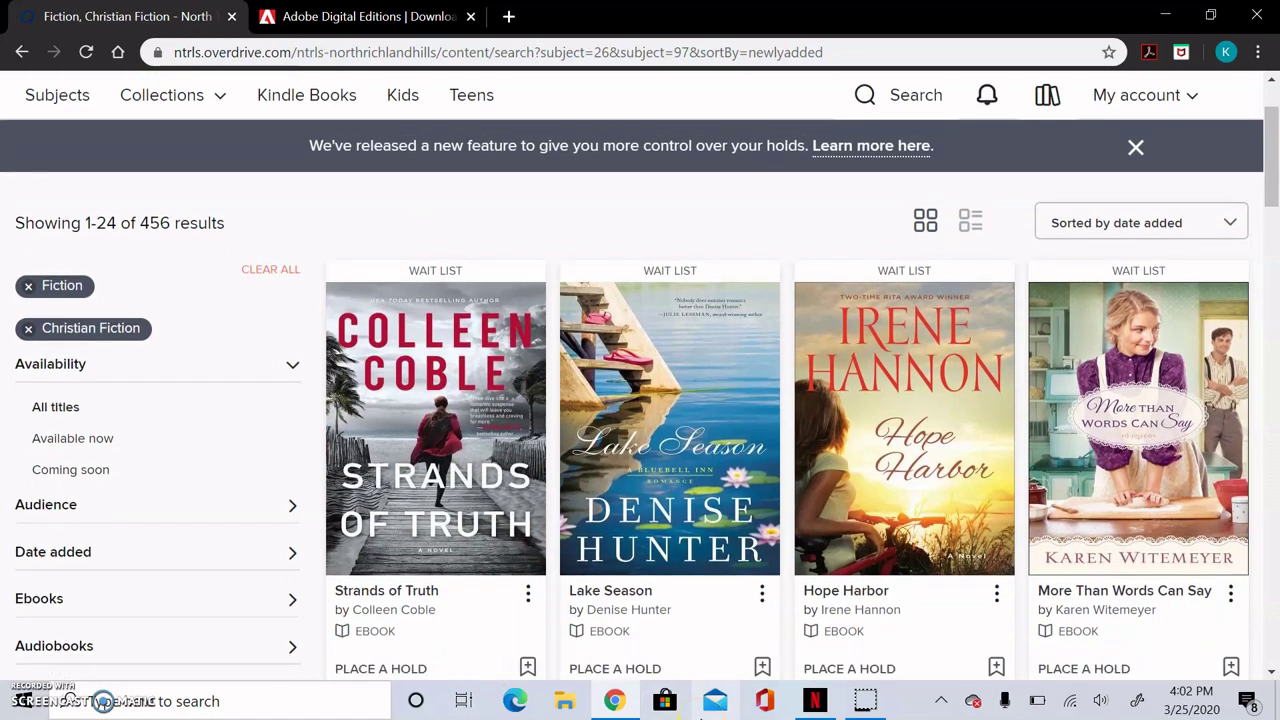
pyautogui.press('Down')
pyautogui.press('Down')
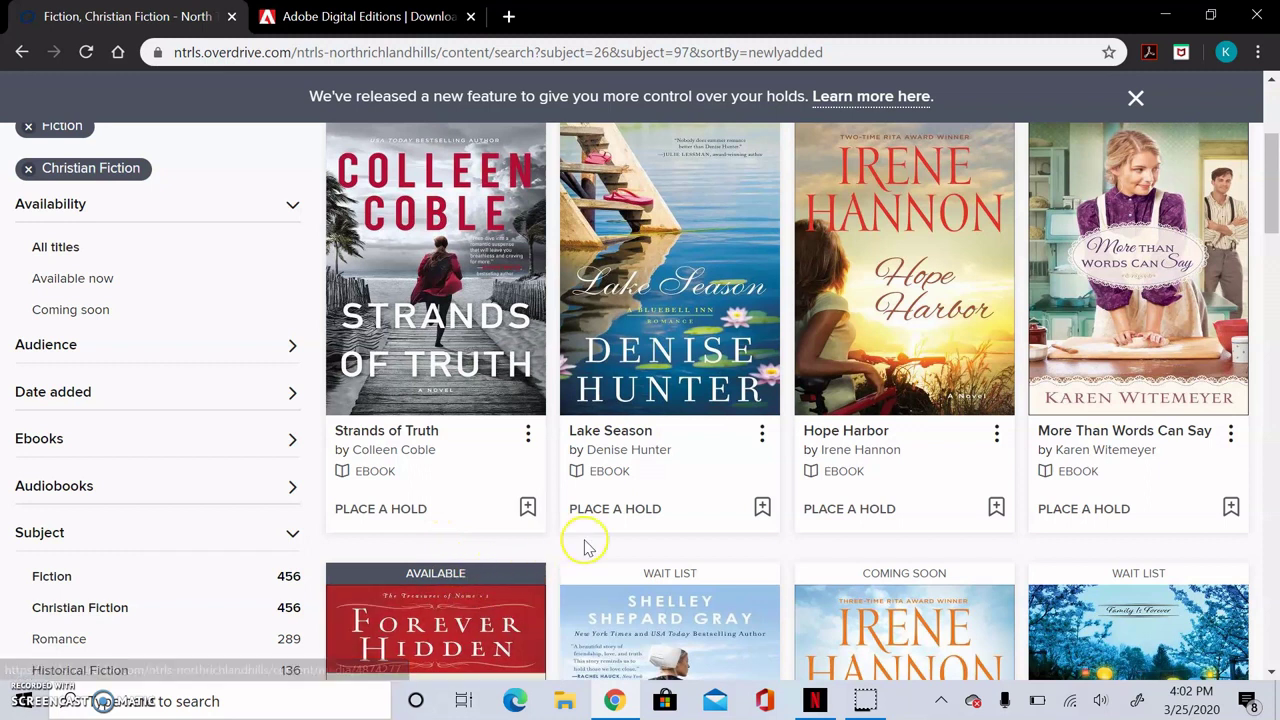
pyautogui.scroll(-3, 587, 548)
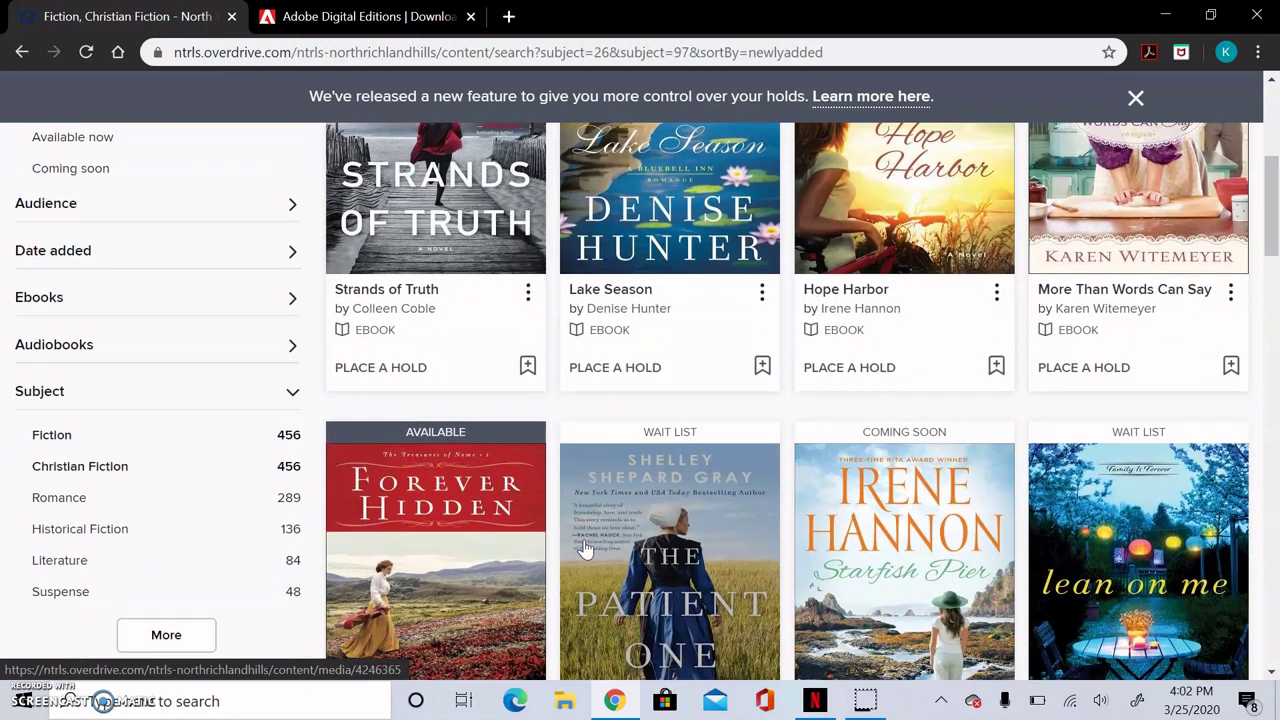
pyautogui.scroll(-1, 587, 548)
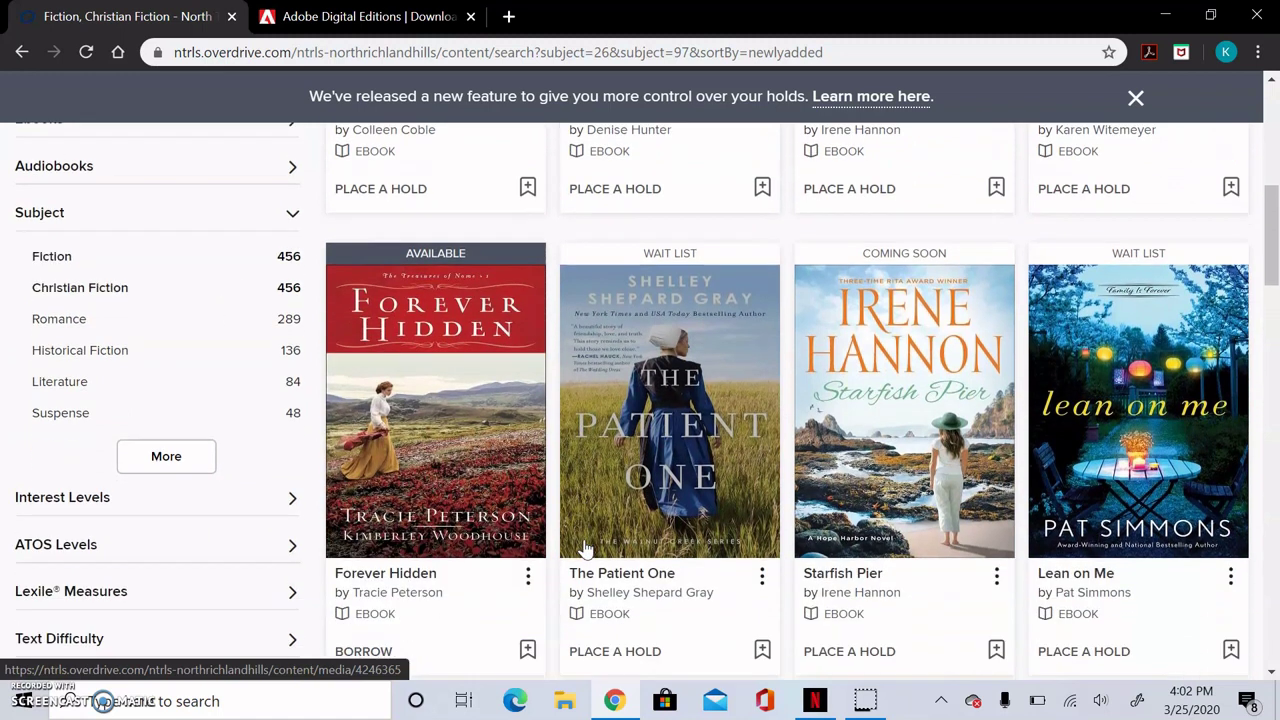
pyautogui.scroll(-1, 587, 548)
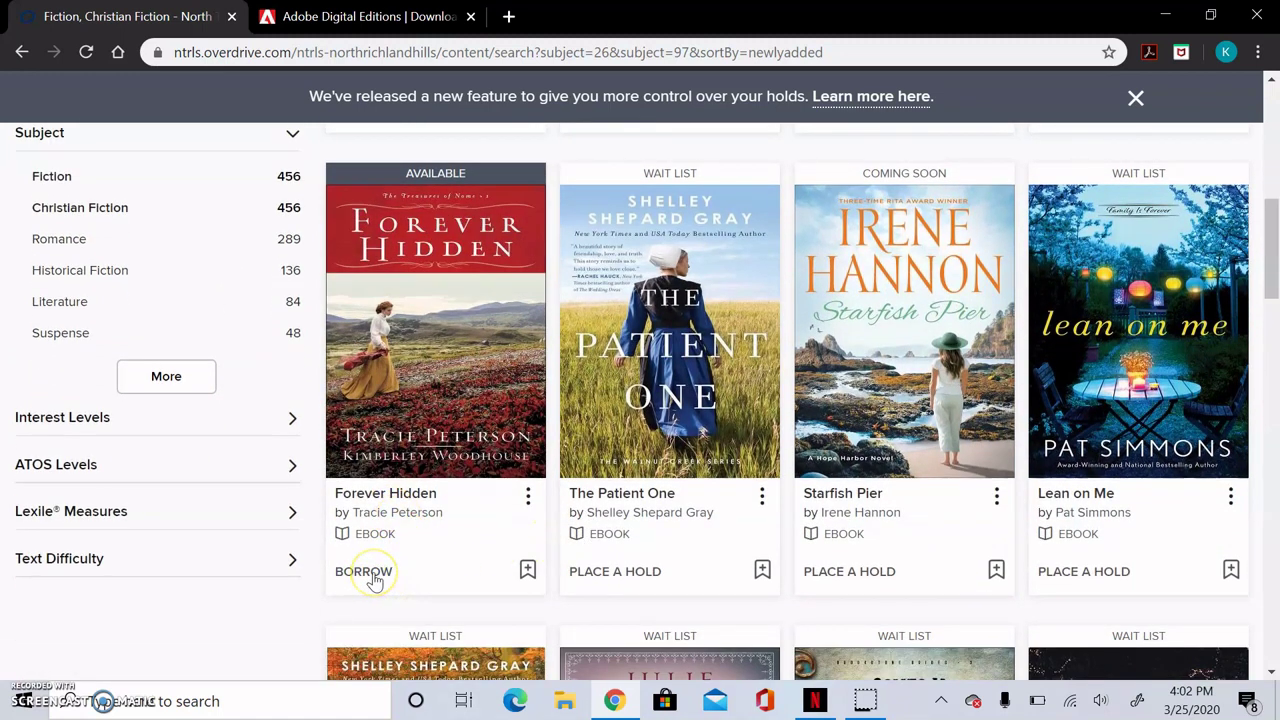
# Step: Borrow Forever Hidden with the 14-day loan period, due April 8, 2020
pyautogui.click(366, 572)
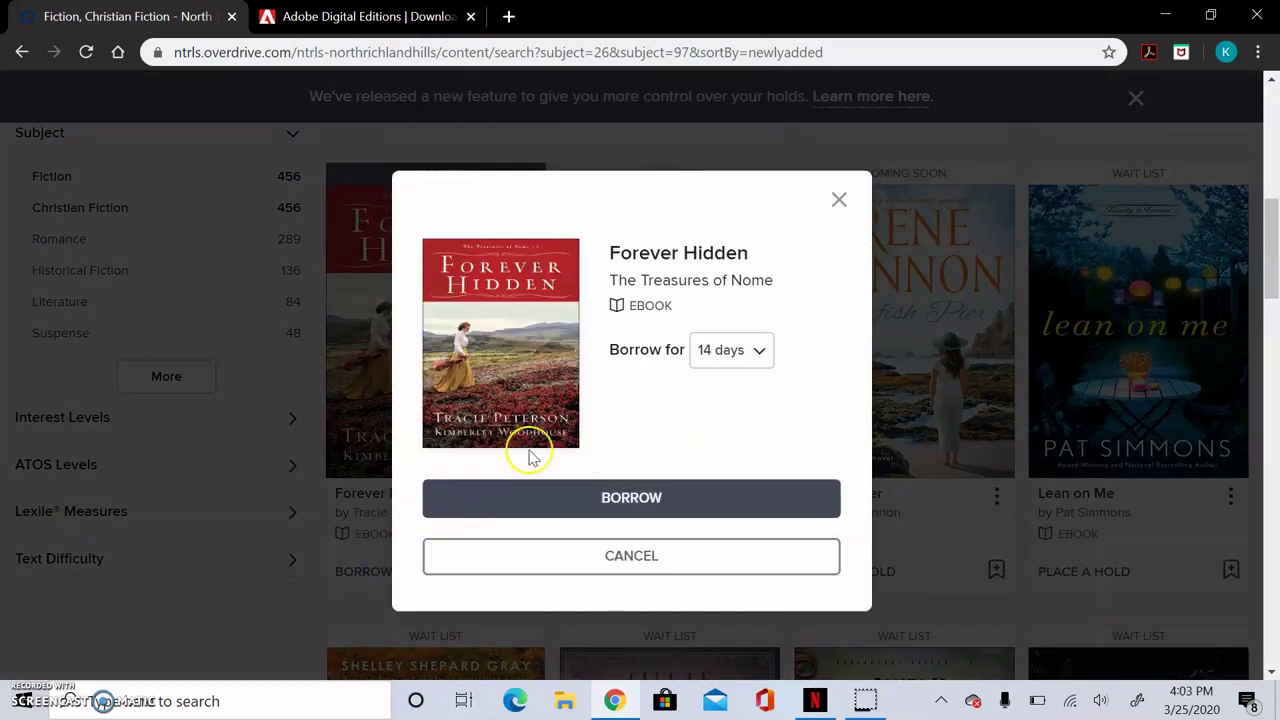
pyautogui.click(759, 352)
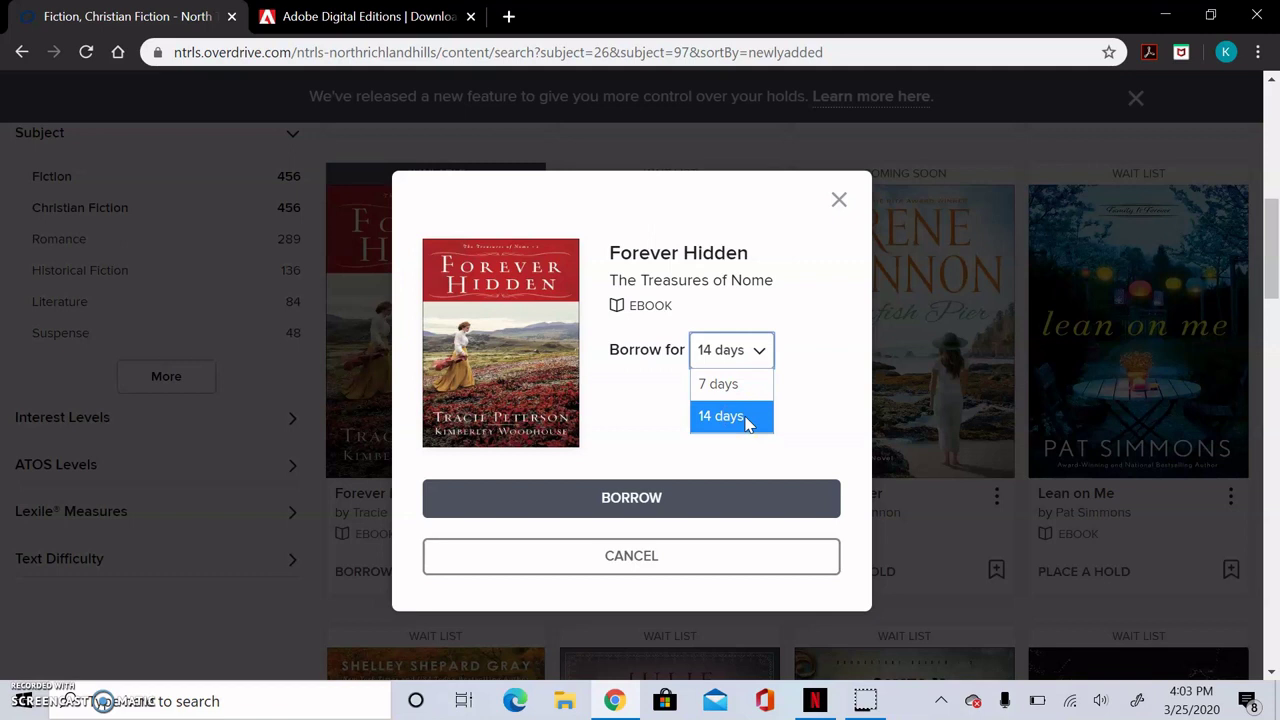
pyautogui.click(743, 418)
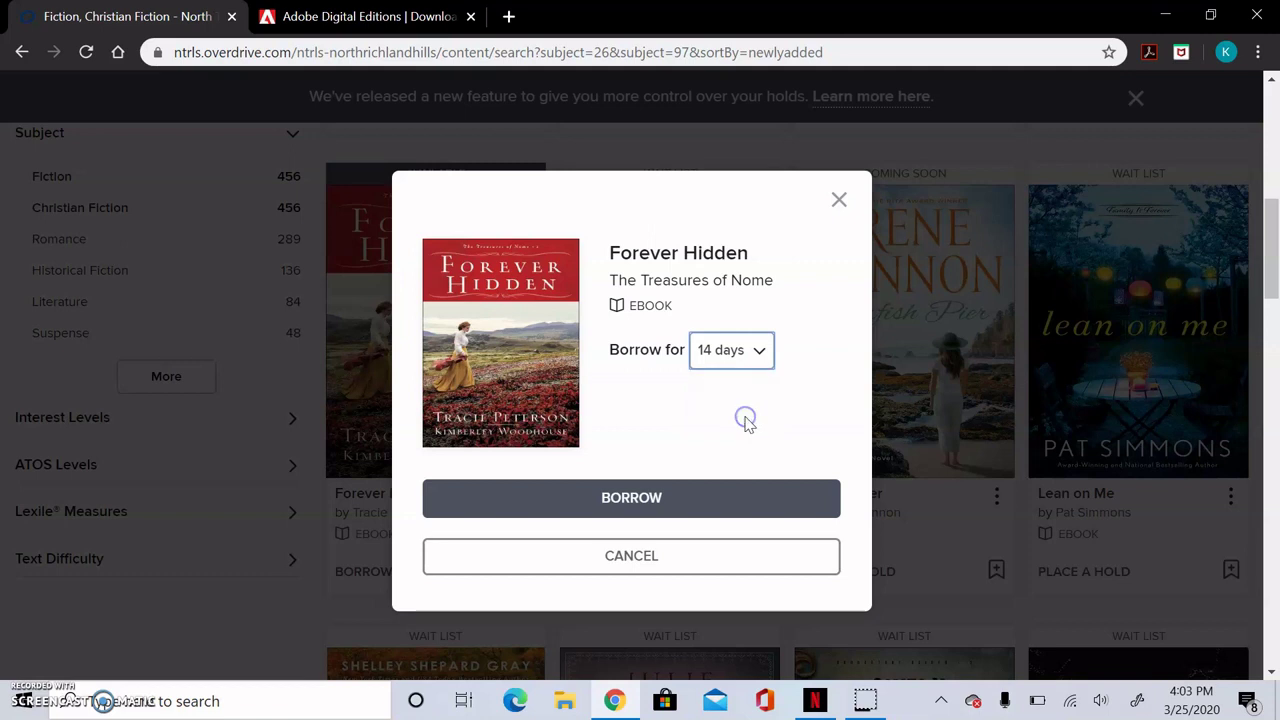
pyautogui.click(695, 498)
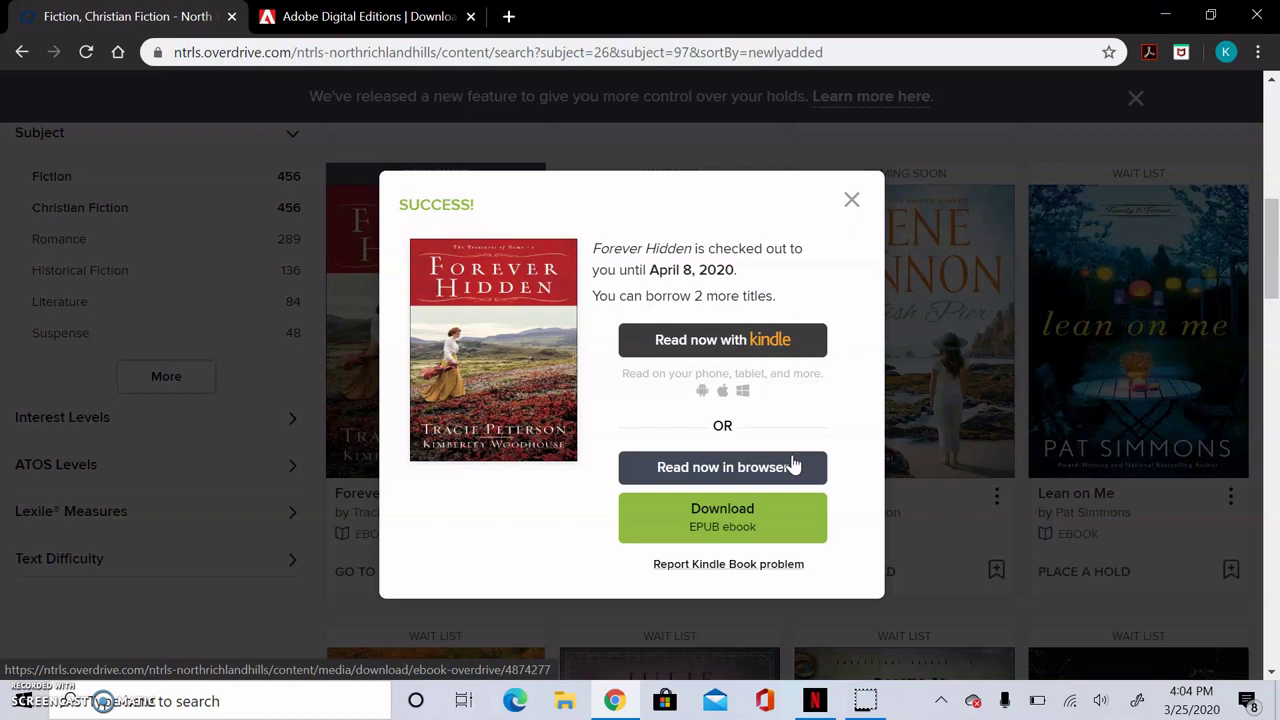
pyautogui.click(716, 528)
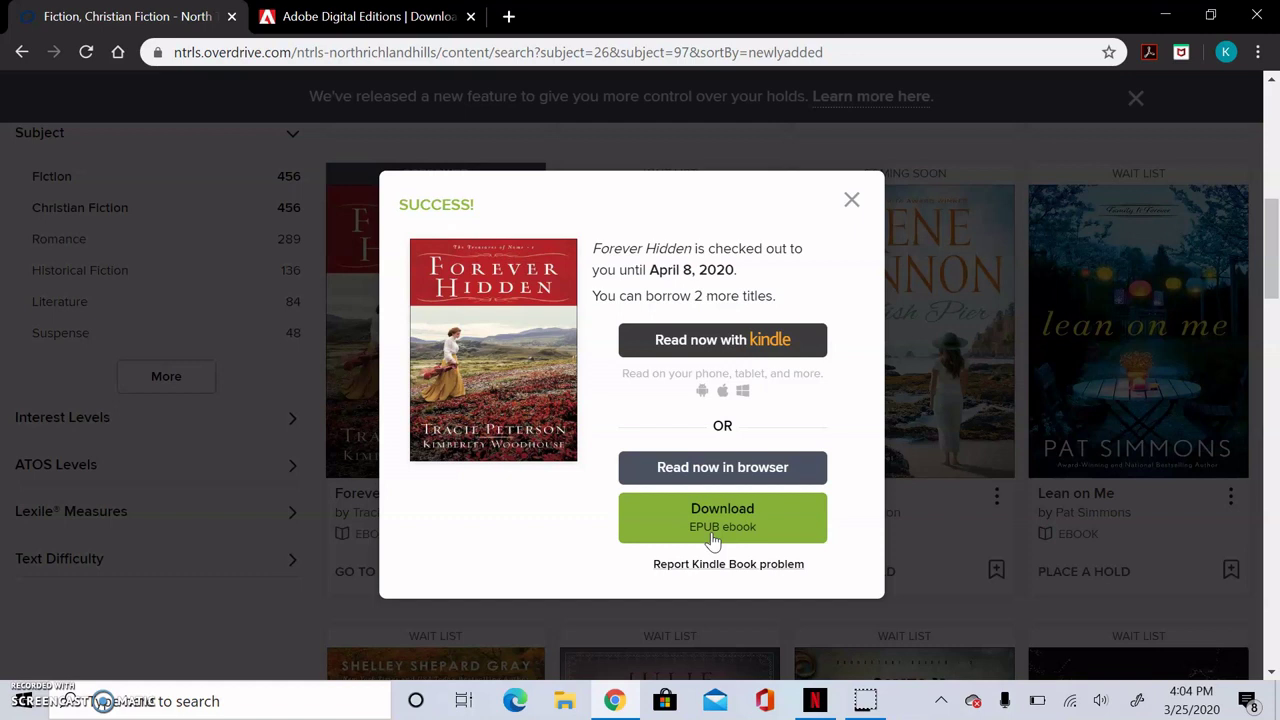
# Step: Download Forever Hidden as an EPUB and open the .acsm file in Adobe Digital Editions
pyautogui.click(657, 522)
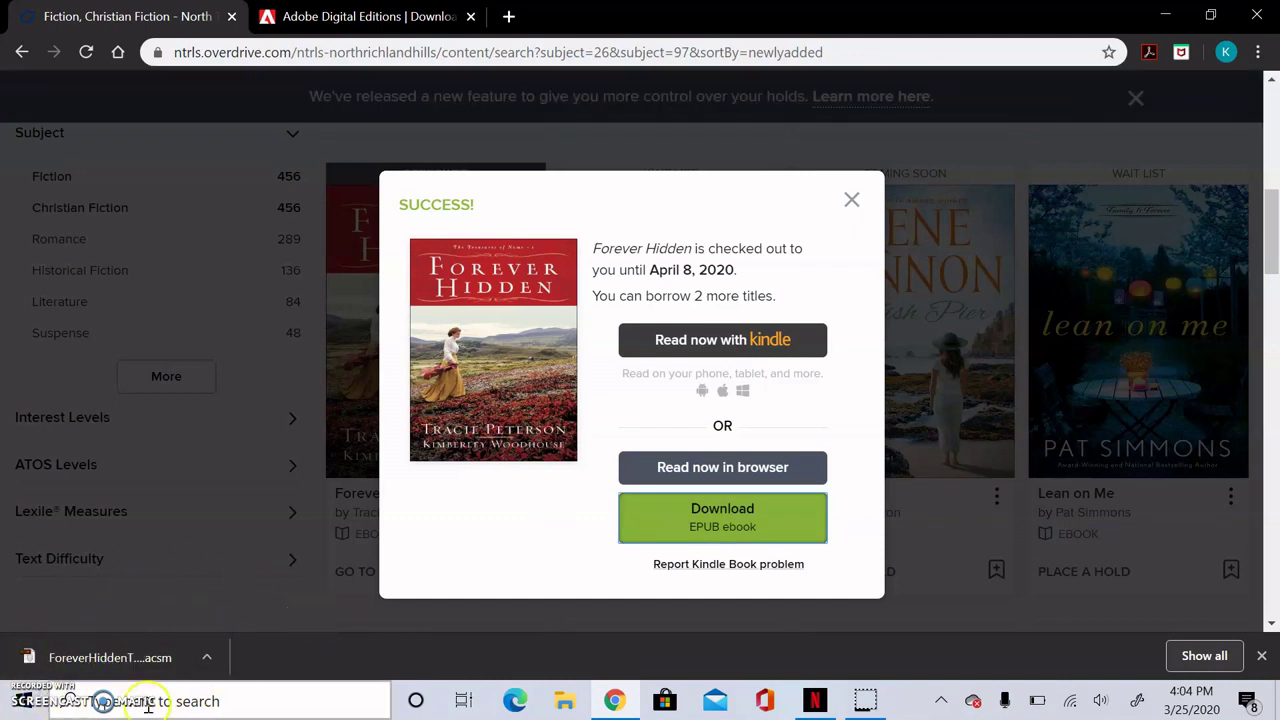
pyautogui.click(124, 660)
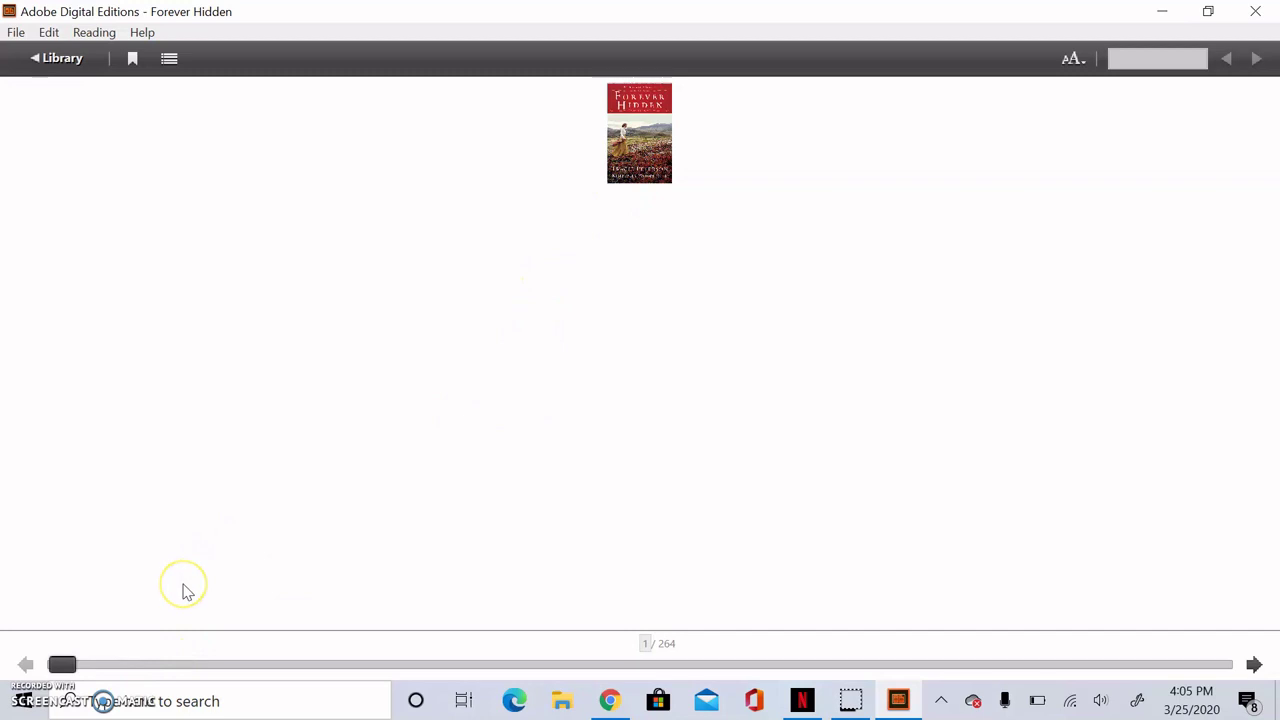
# Step: Page past the cover, copyright and dedication pages, then jump to chapter 9 from the contents
pyautogui.click(64, 664)
pyautogui.click(86, 666)
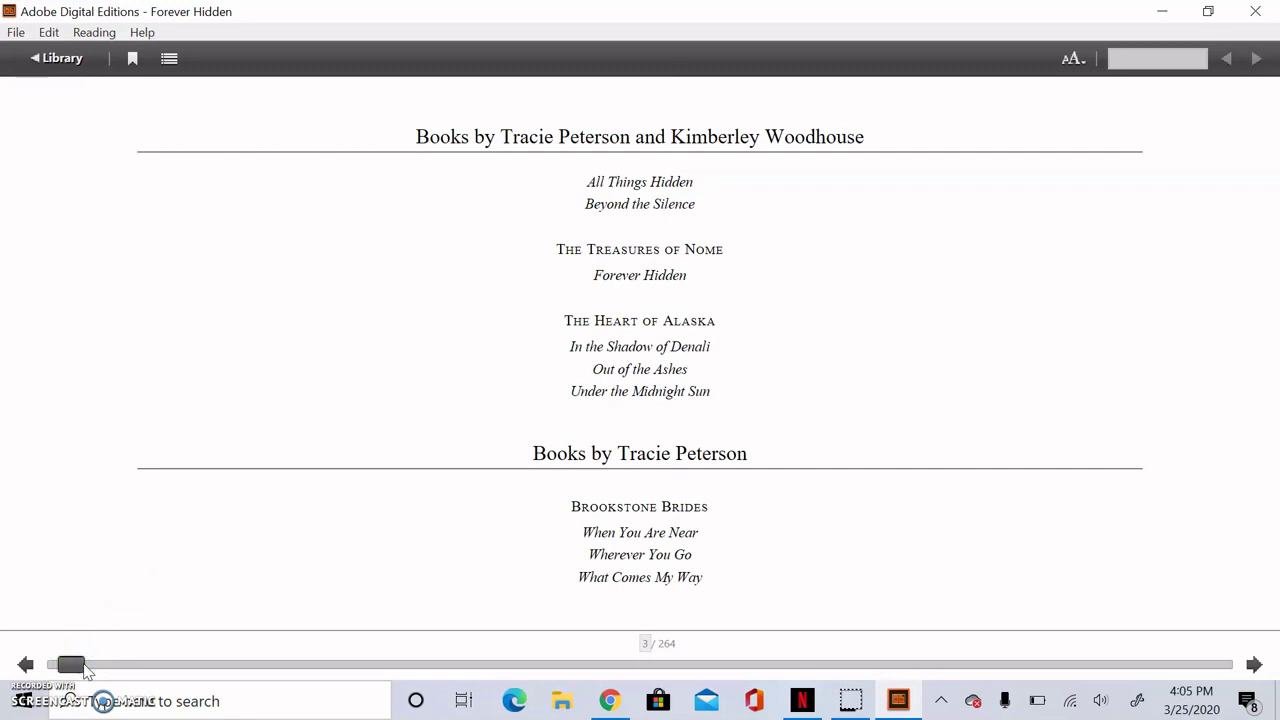
pyautogui.click(103, 664)
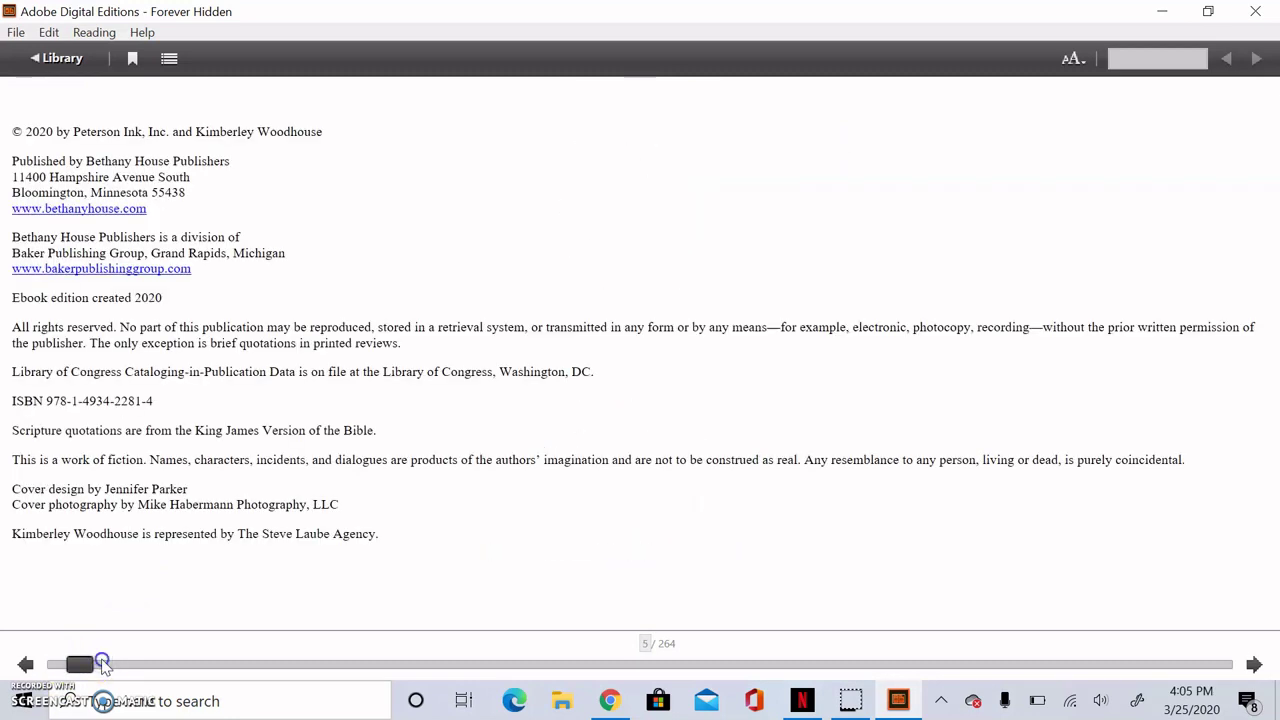
pyautogui.click(103, 664)
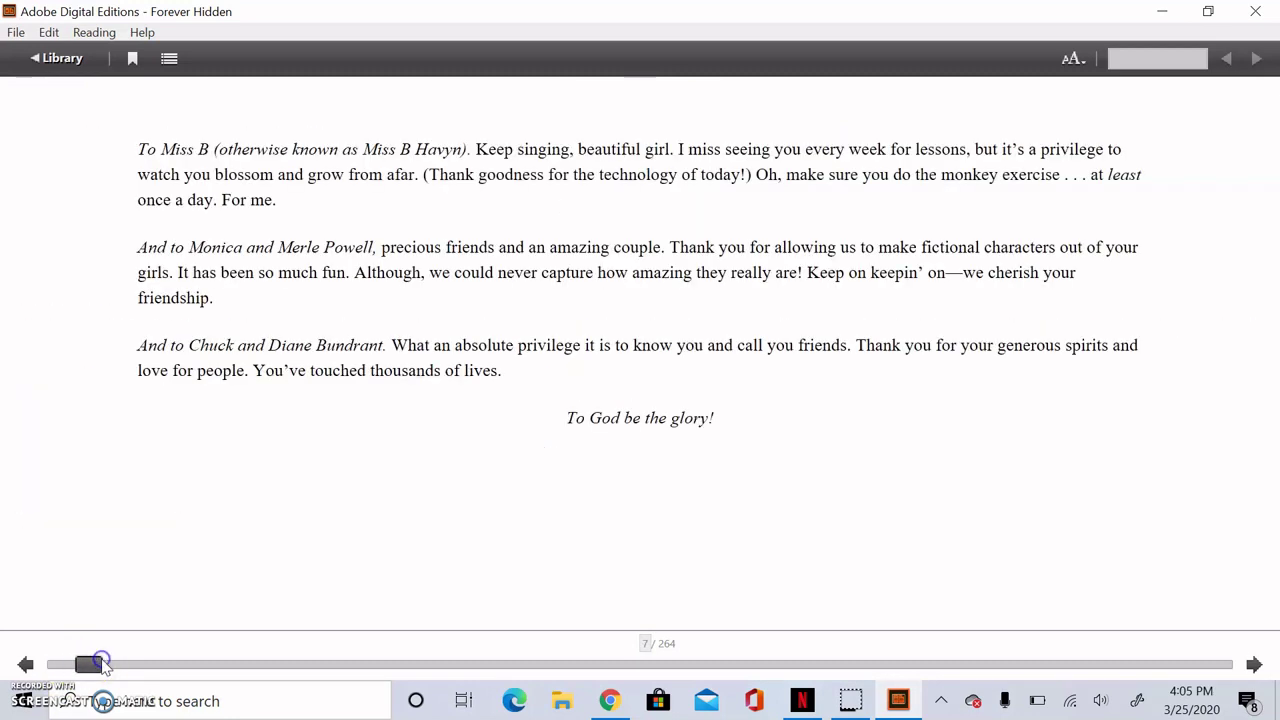
pyautogui.click(113, 665)
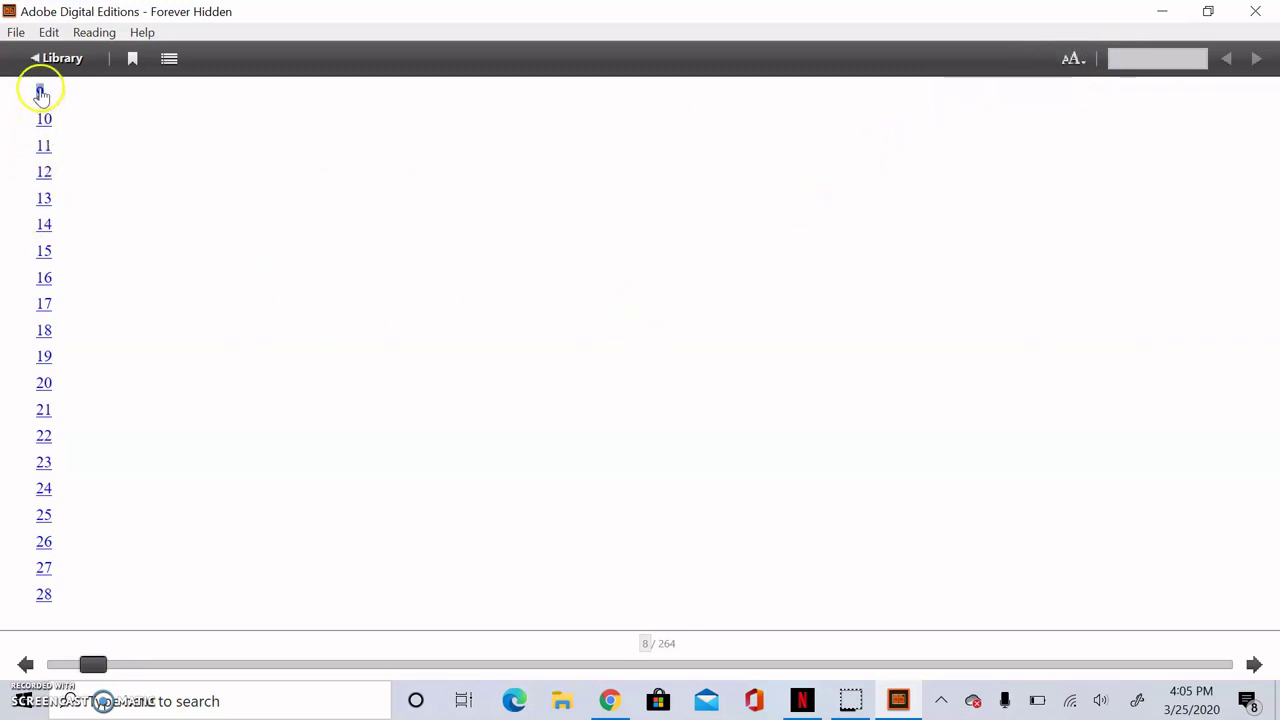
pyautogui.click(40, 92)
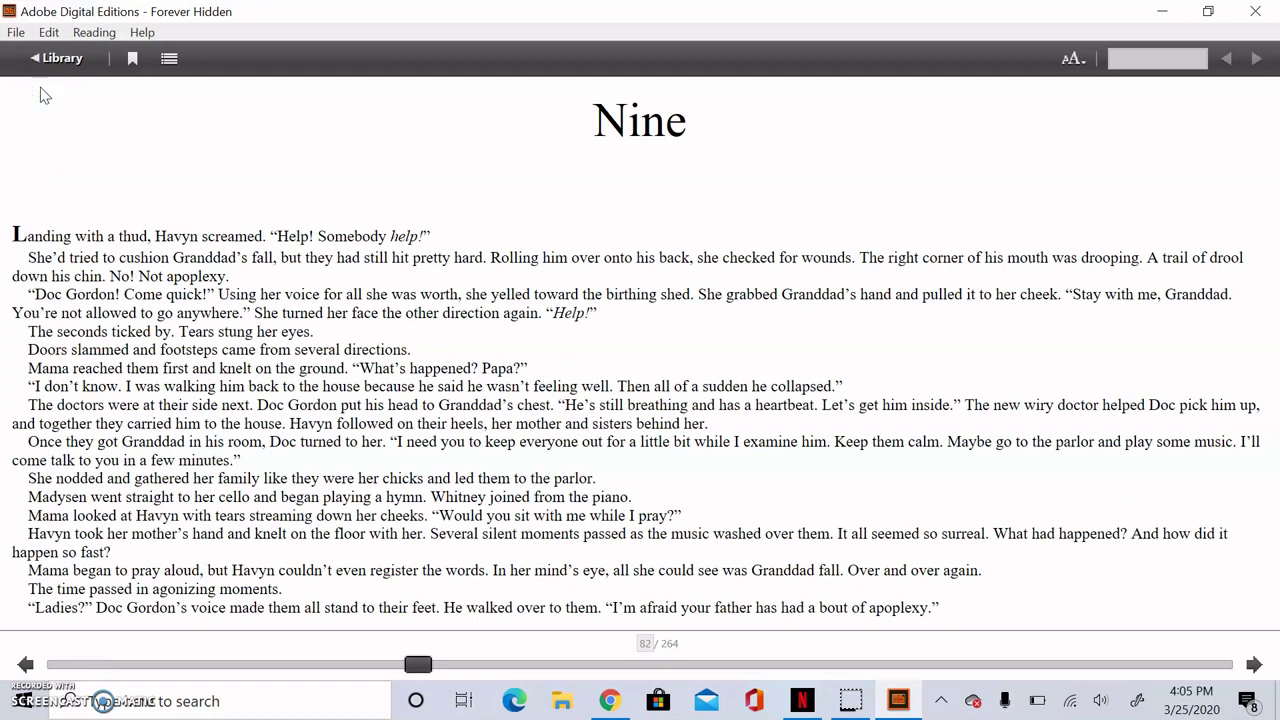
# Step: Raise the text size from Medium through Large and Extra Large to Ultra Large
pyautogui.click(1082, 60)
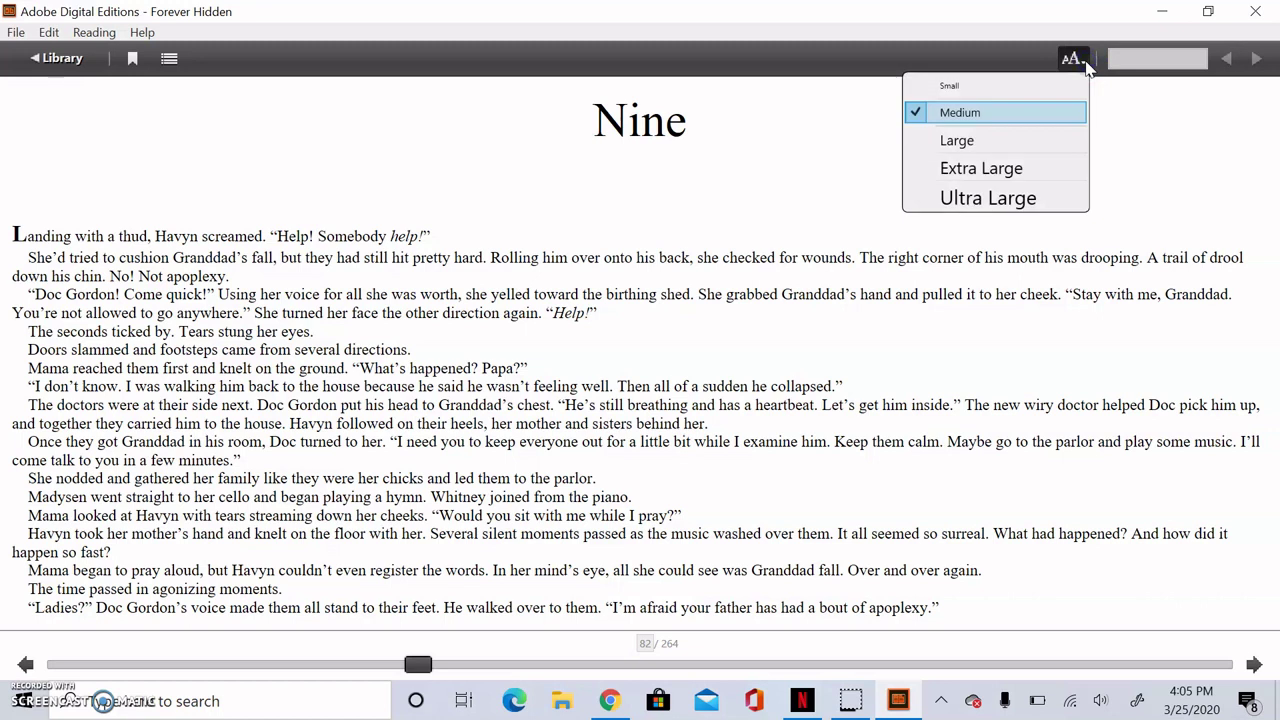
pyautogui.click(1020, 141)
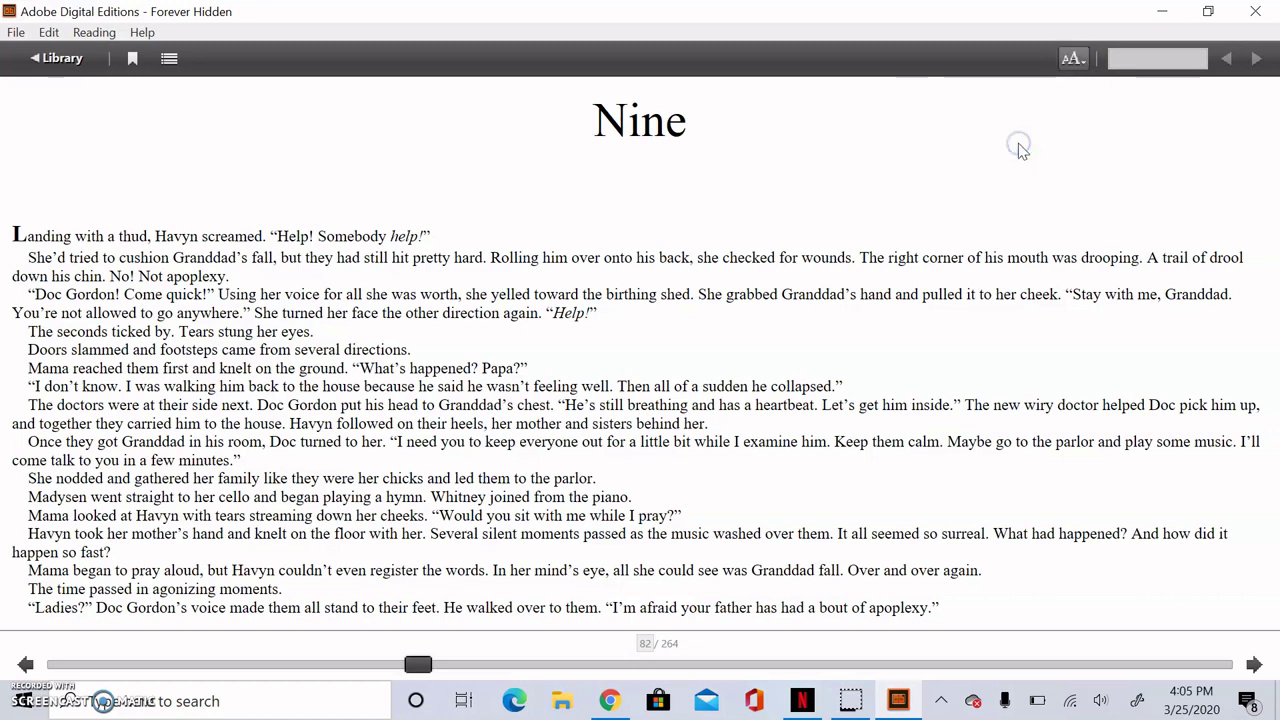
pyautogui.click(1077, 57)
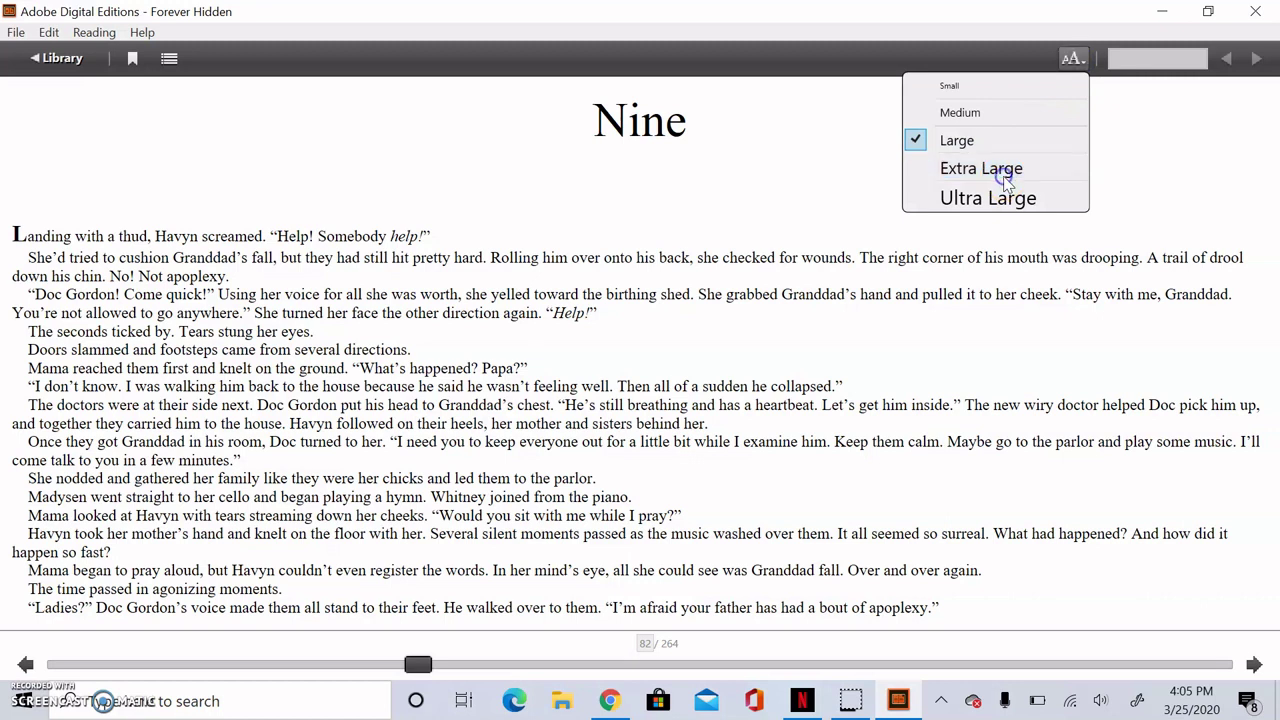
pyautogui.click(1008, 178)
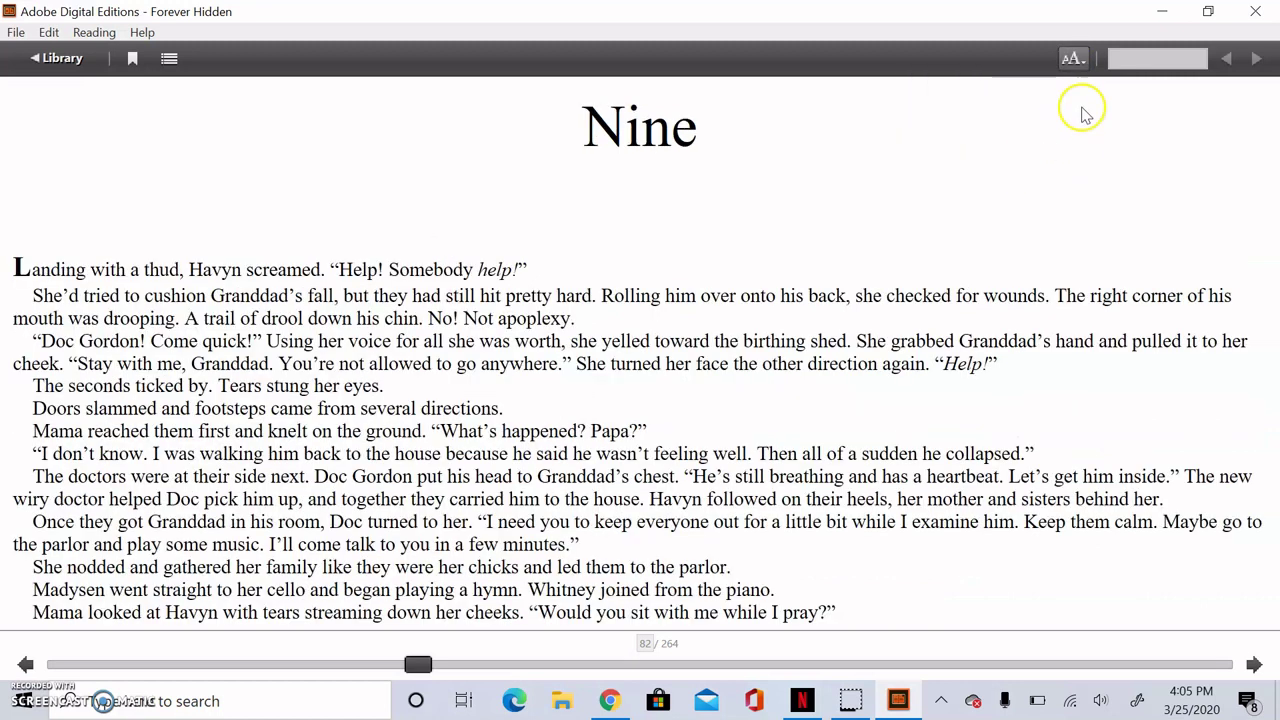
pyautogui.click(1084, 57)
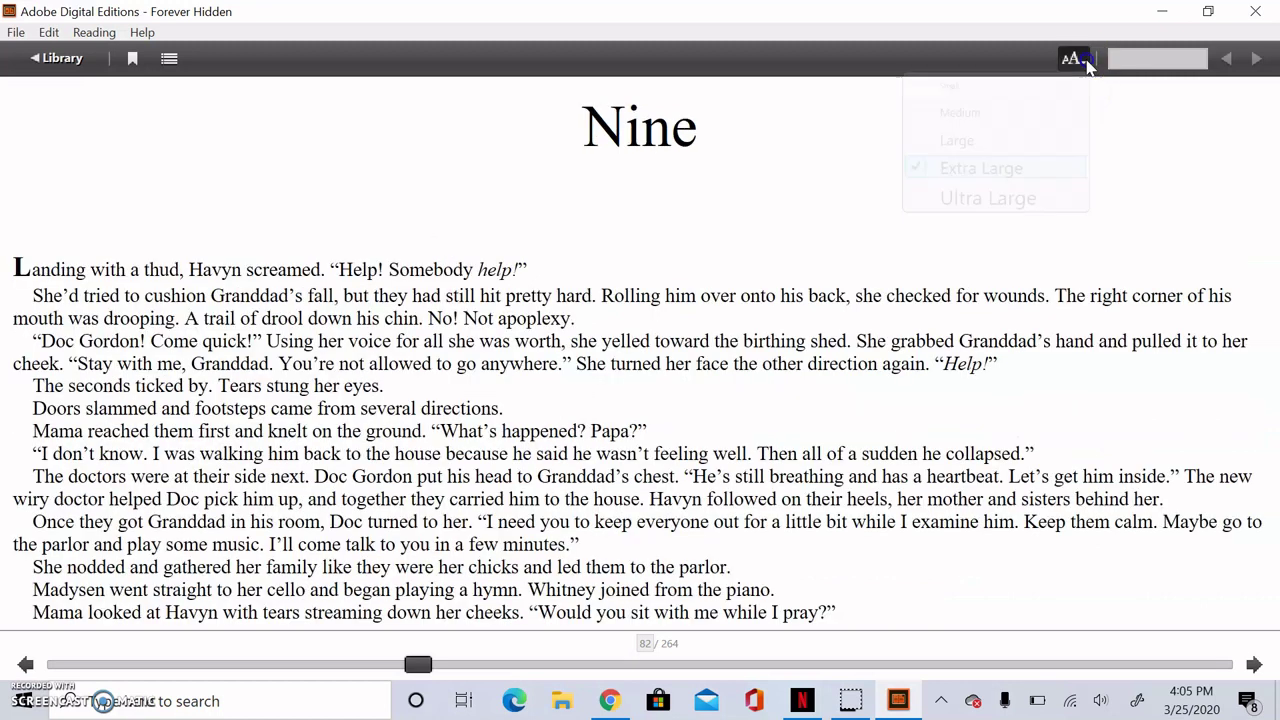
pyautogui.click(1000, 200)
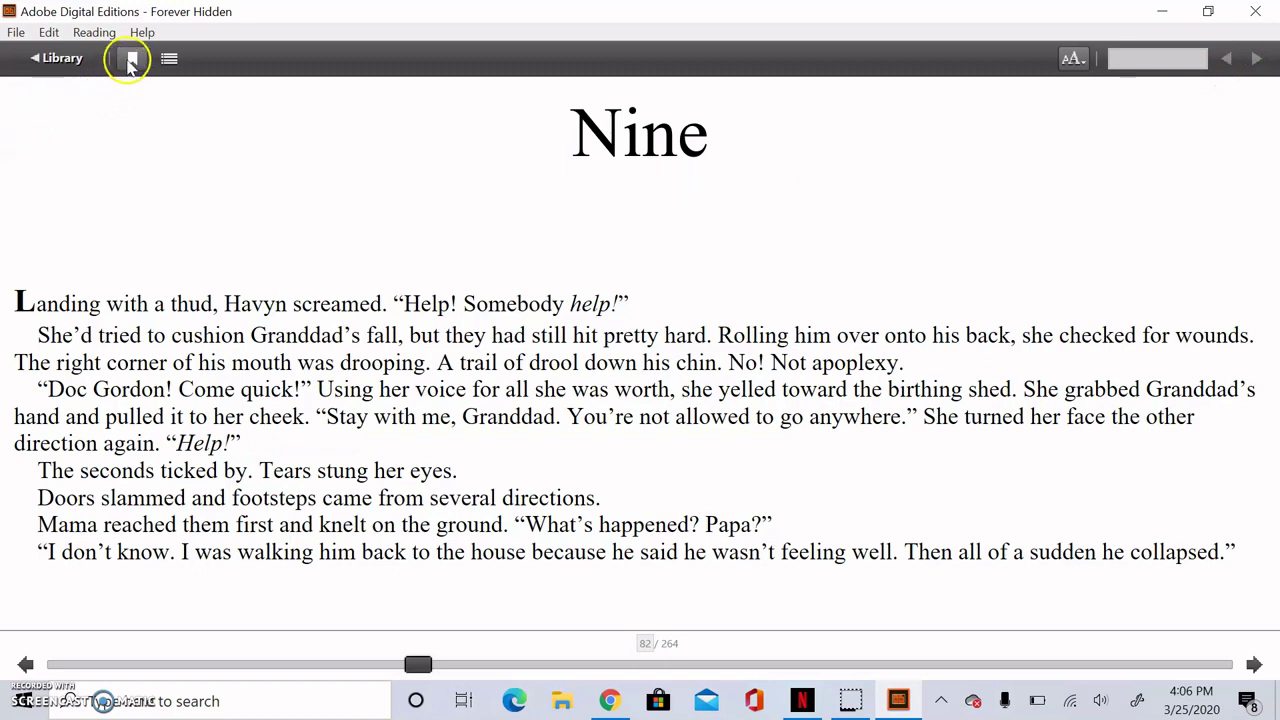
# Step: Bookmark chapter Nine's page 82, then show the navigation panel and switch it to search
pyautogui.click(130, 60)
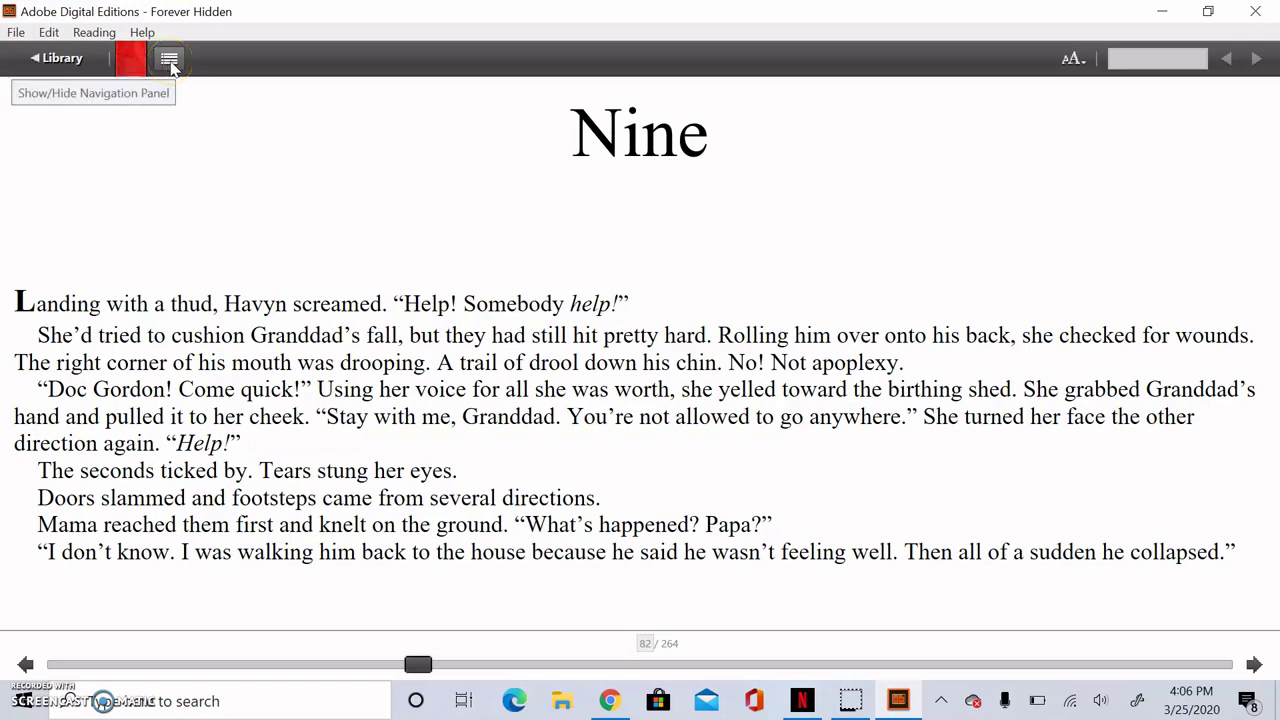
pyautogui.click(169, 60)
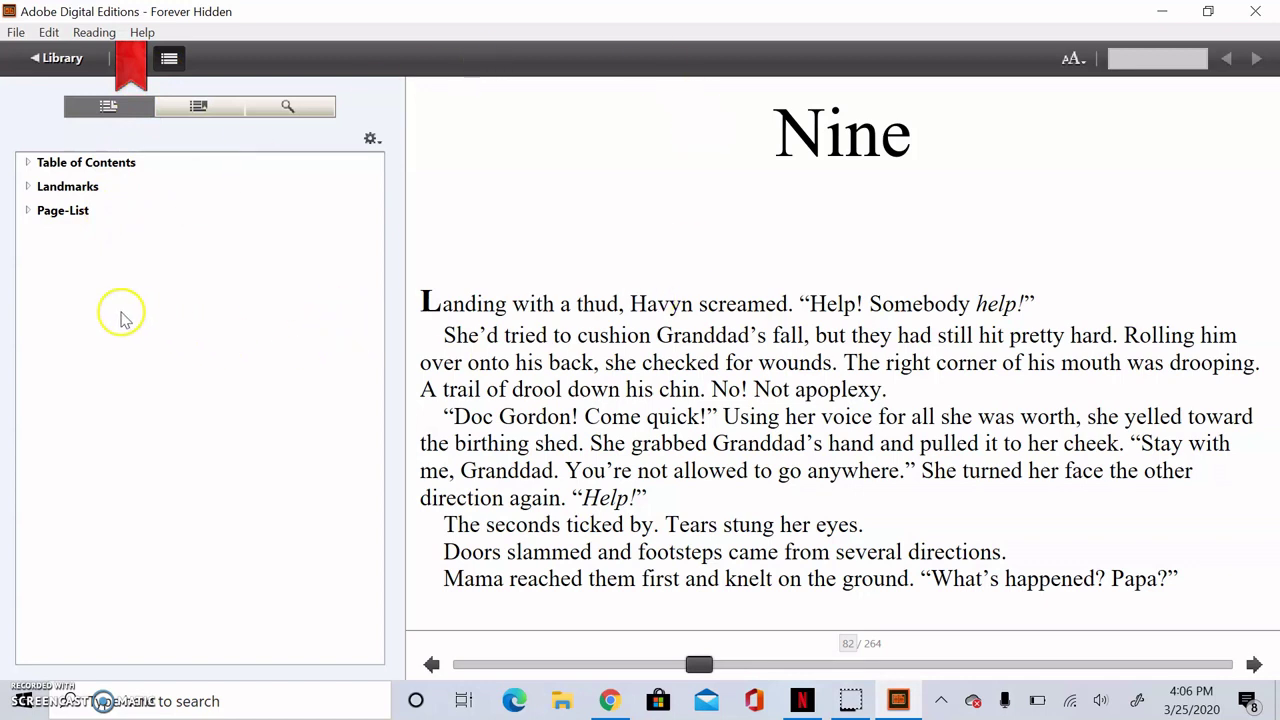
pyautogui.click(105, 172)
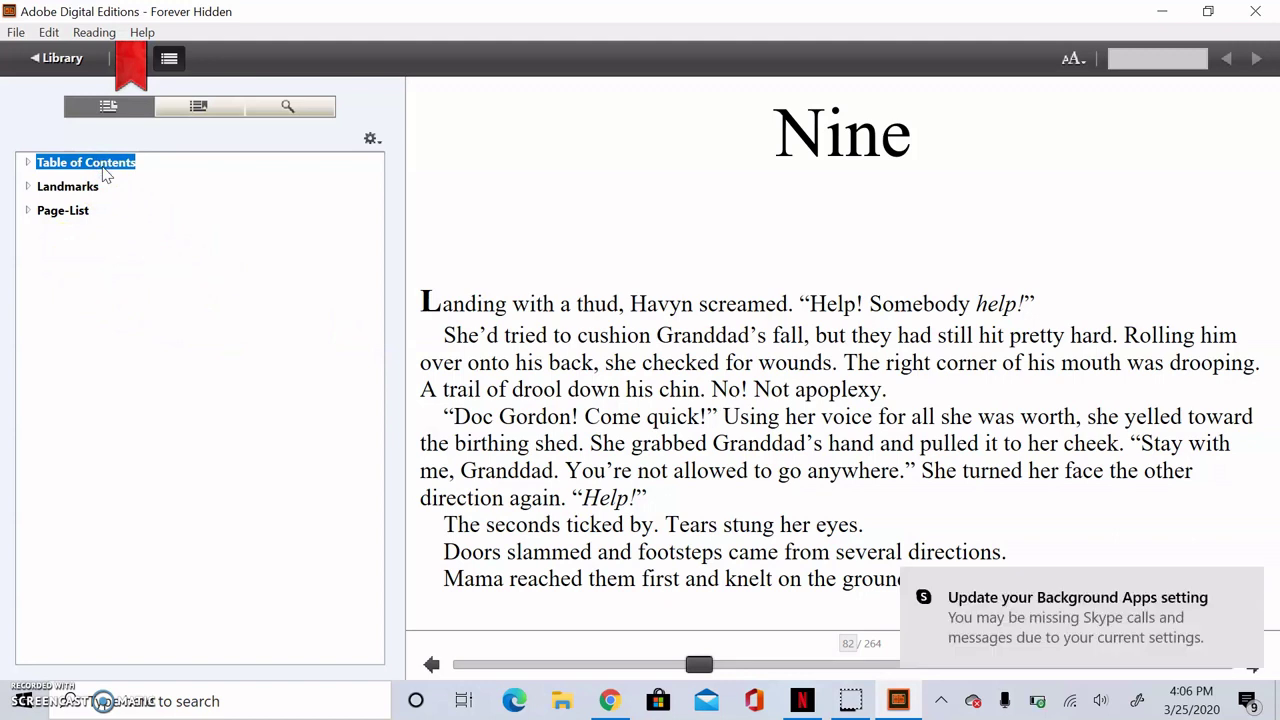
pyautogui.click(66, 192)
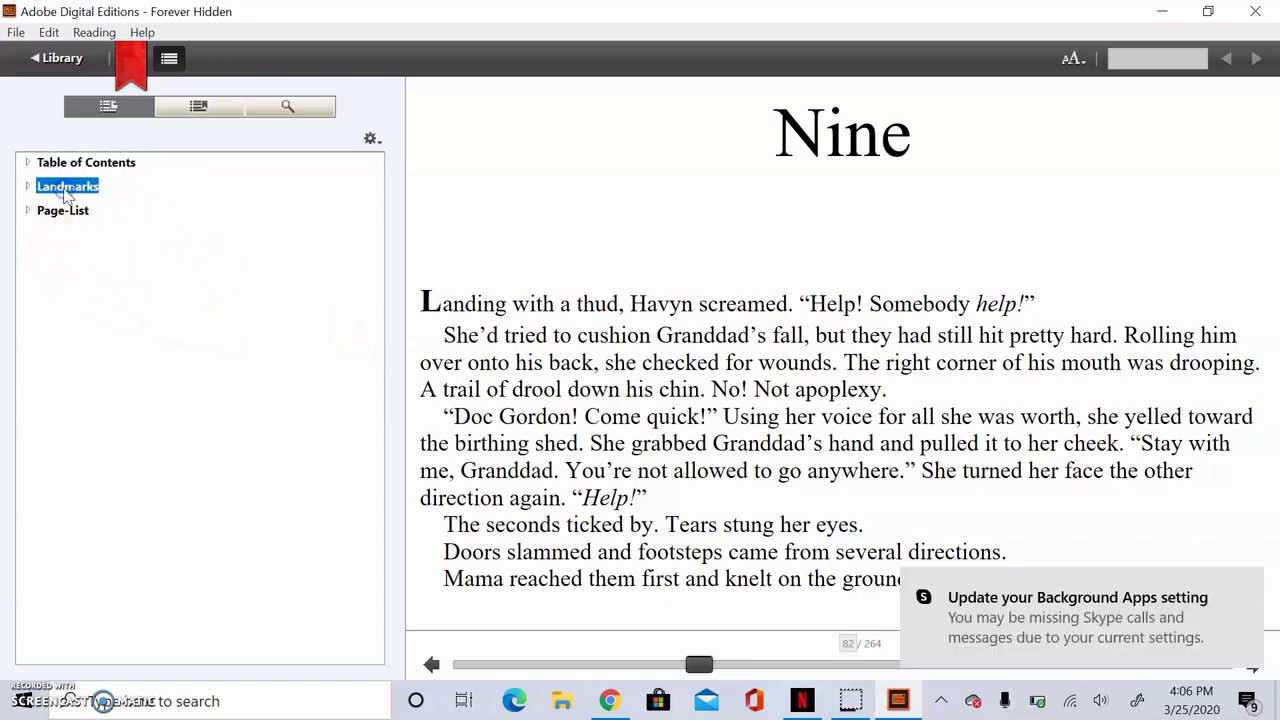
pyautogui.click(276, 110)
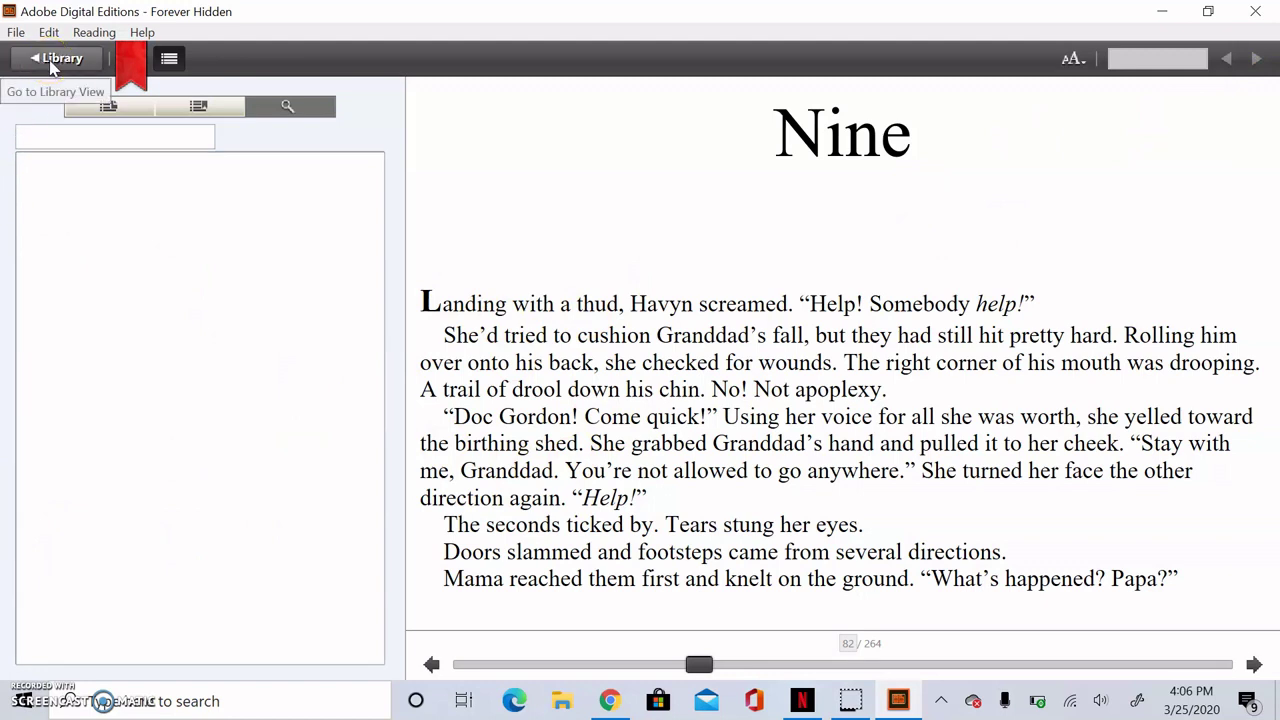
# Step: Exit Forever Hidden, quit Adobe Digital Editions, and dismiss OverDrive's checkout success message
pyautogui.click(50, 62)
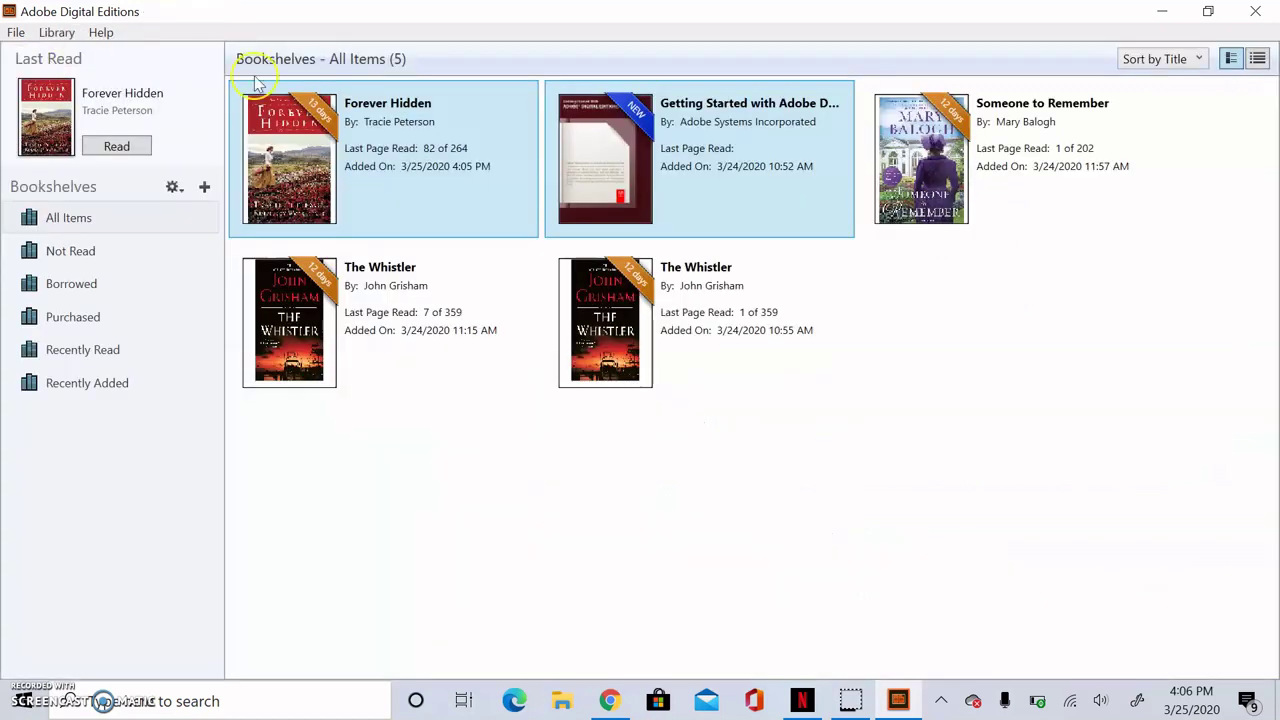
pyautogui.click(1246, 12)
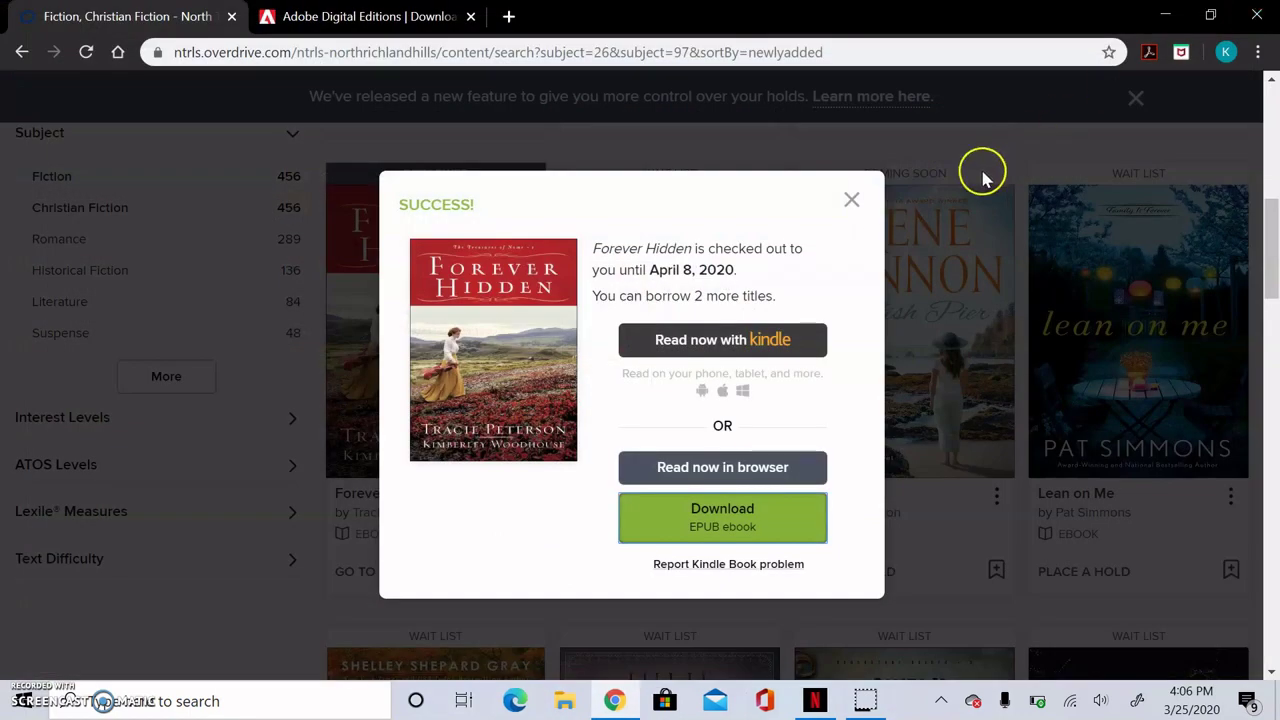
pyautogui.click(852, 203)
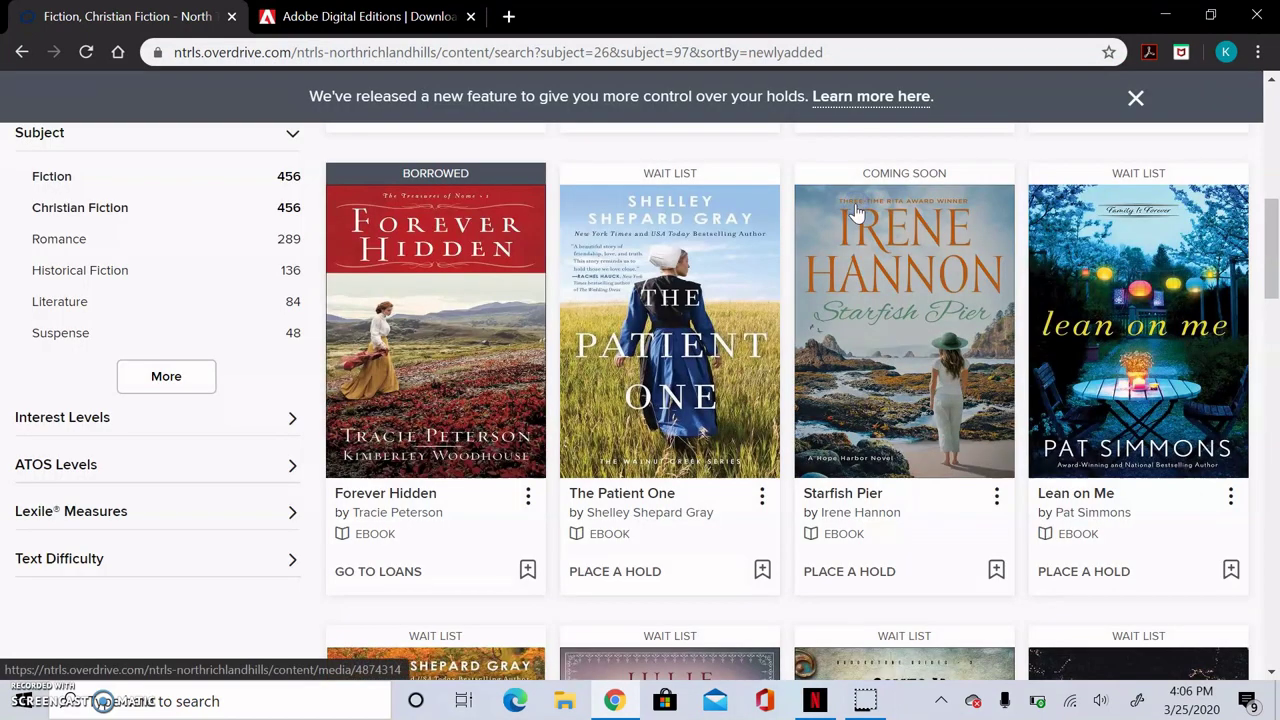
pyautogui.scroll(3, 856, 212)
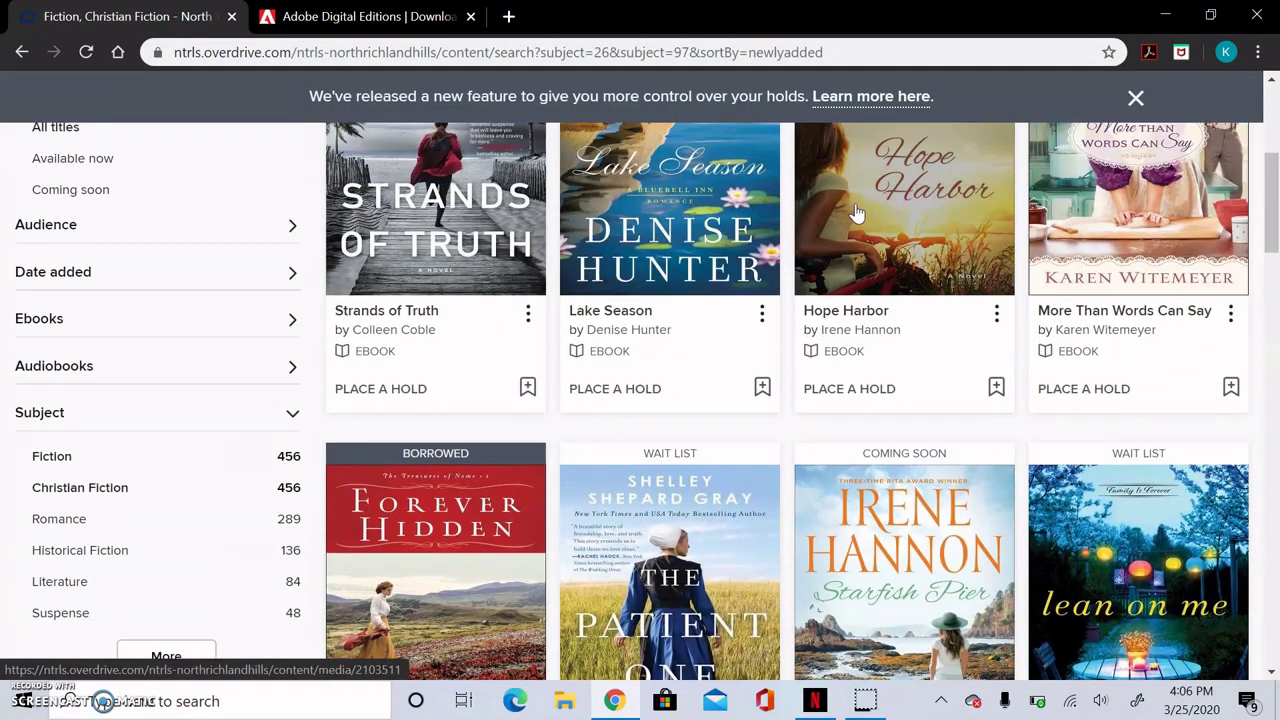
pyautogui.scroll(3, 856, 212)
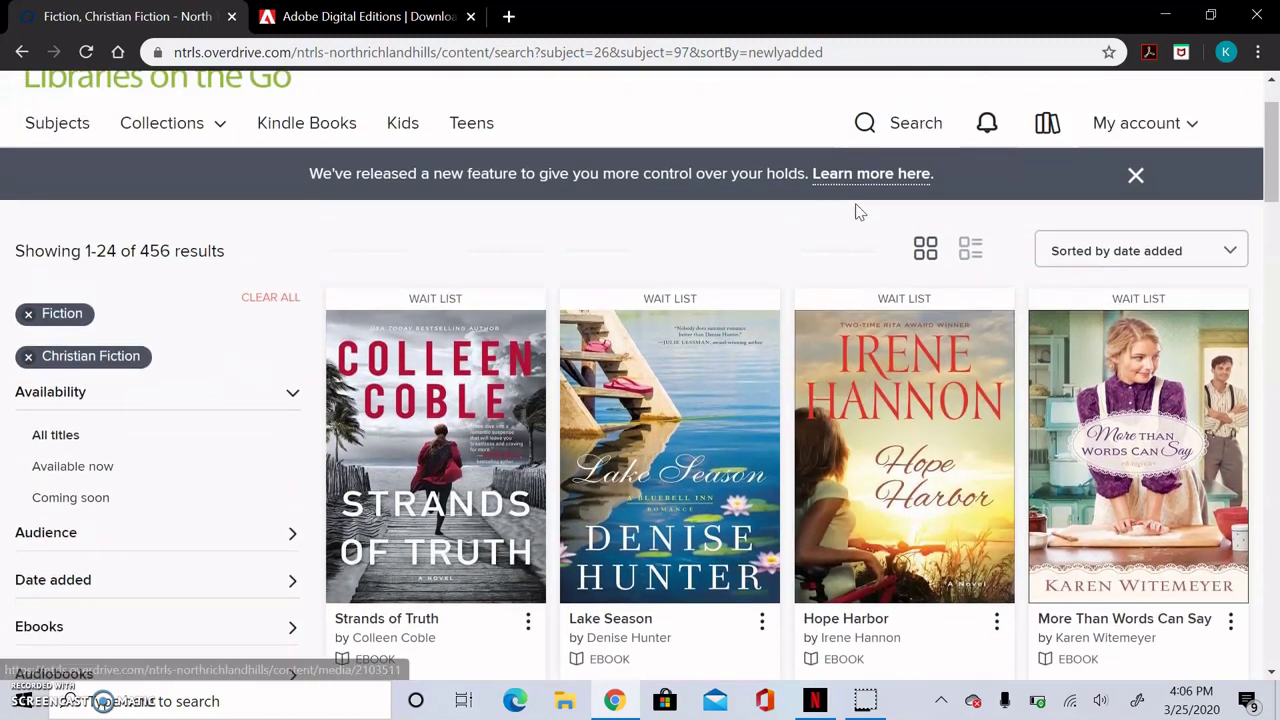
pyautogui.scroll(1, 856, 212)
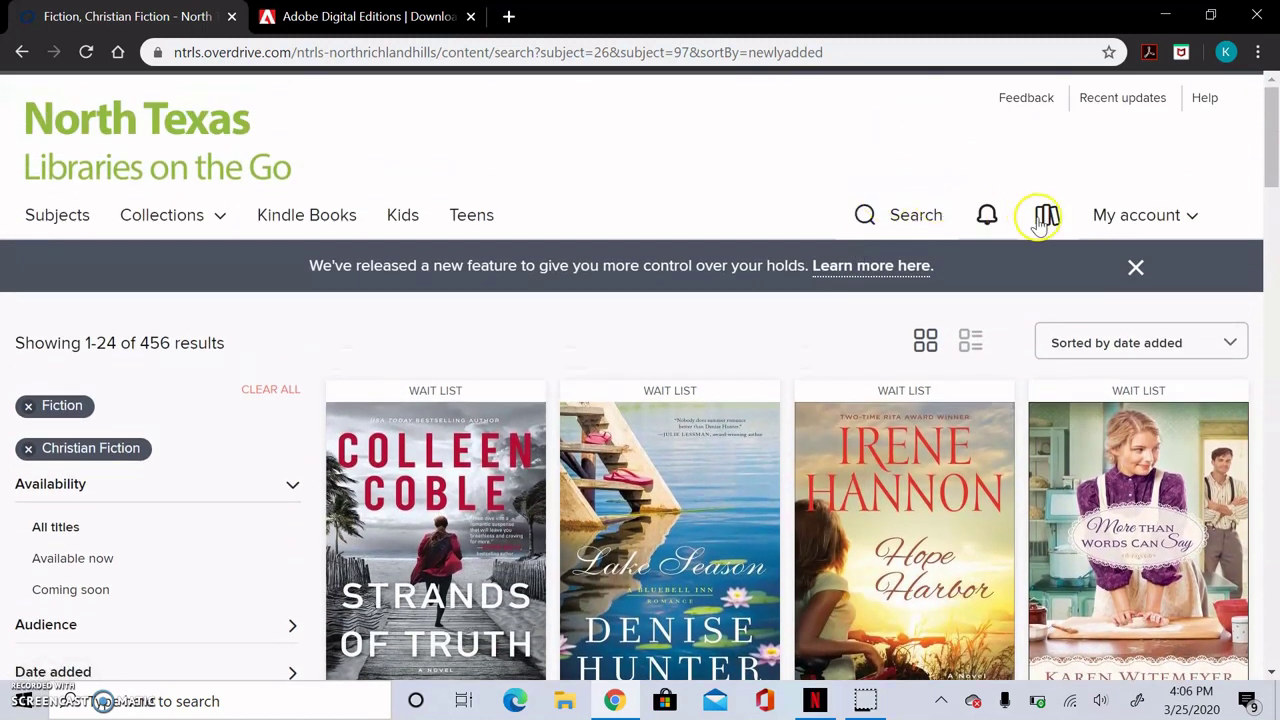
# Step: Return Forever Hidden from the My account Loans page, confirming with Return Title
pyautogui.click(1193, 215)
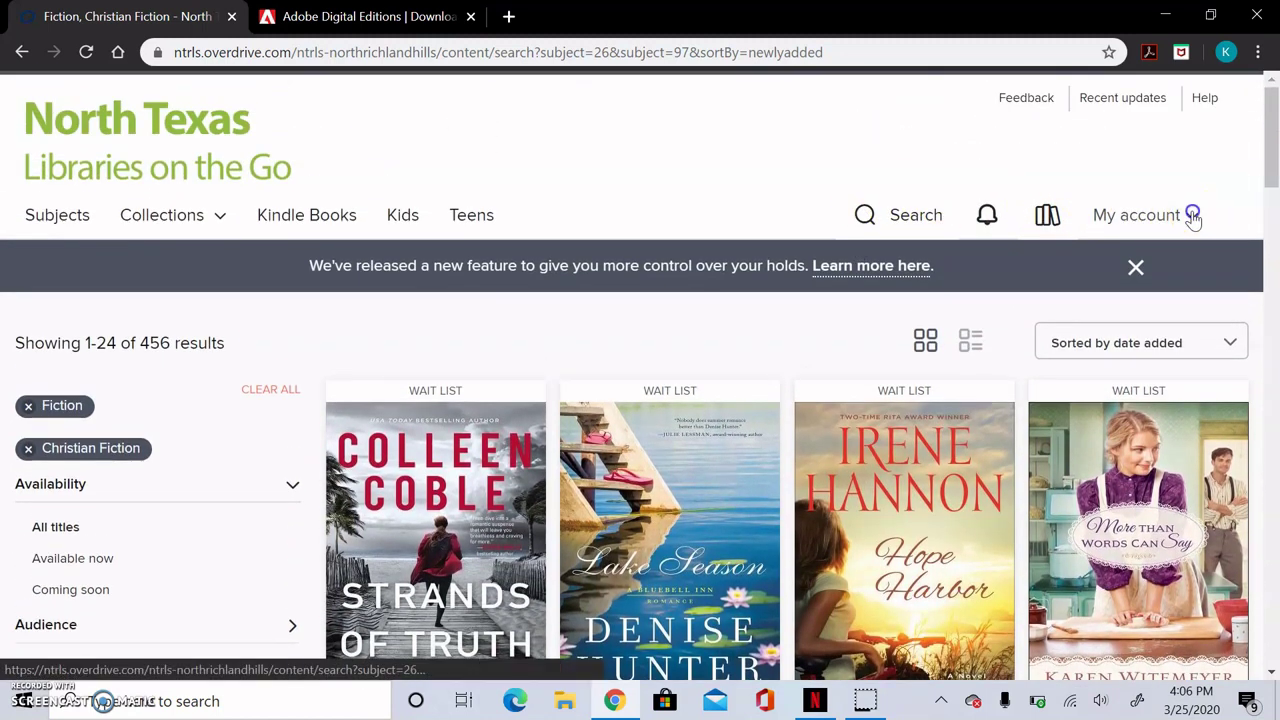
pyautogui.click(1042, 282)
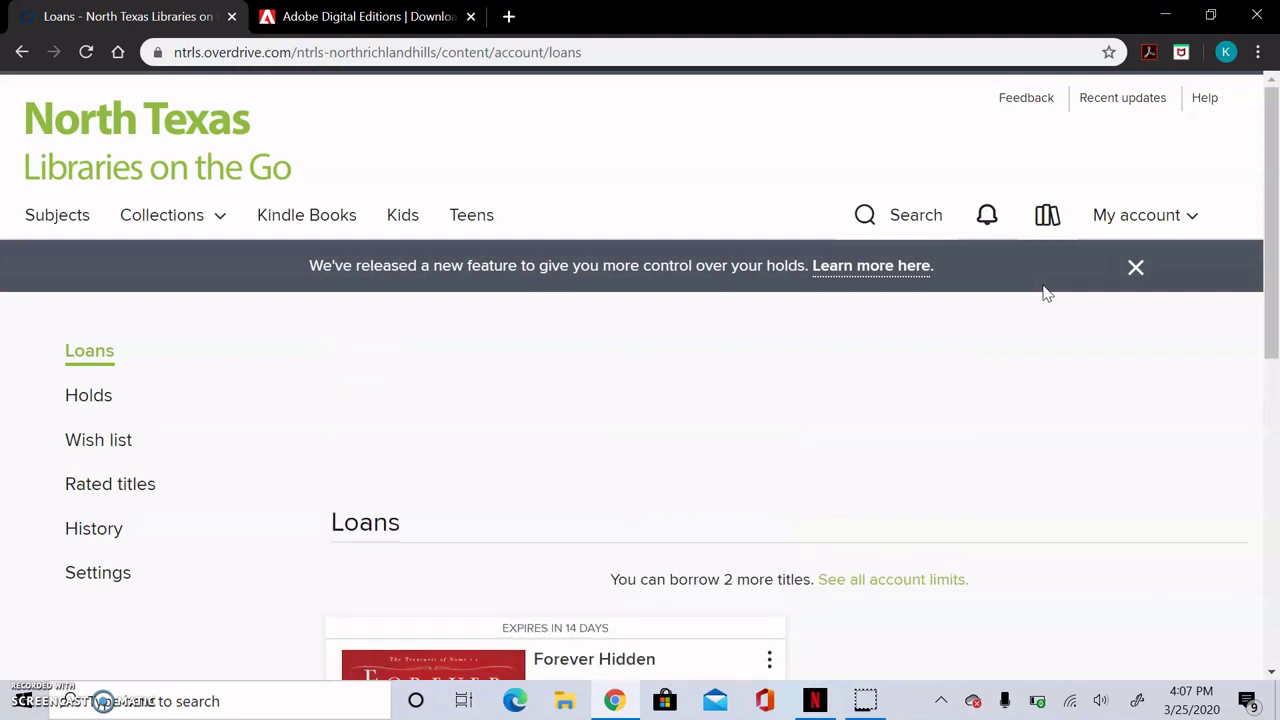
pyautogui.scroll(-1, 1045, 292)
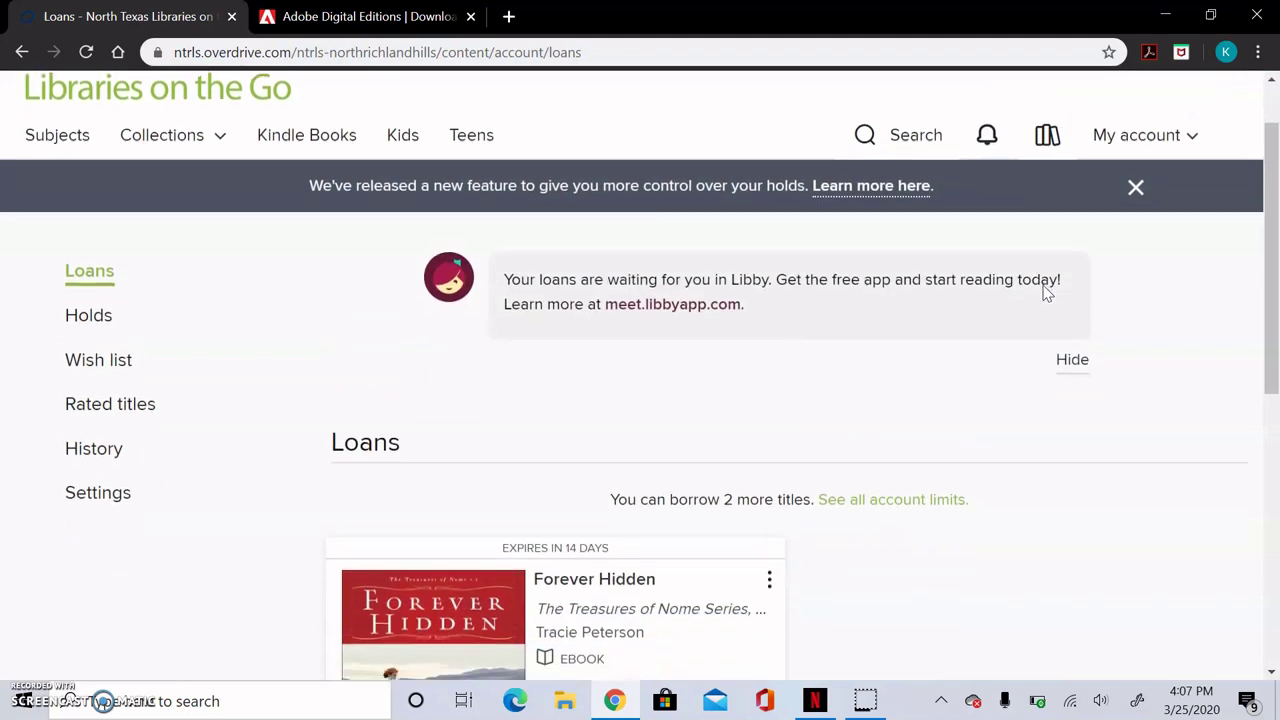
pyautogui.scroll(-4, 1045, 292)
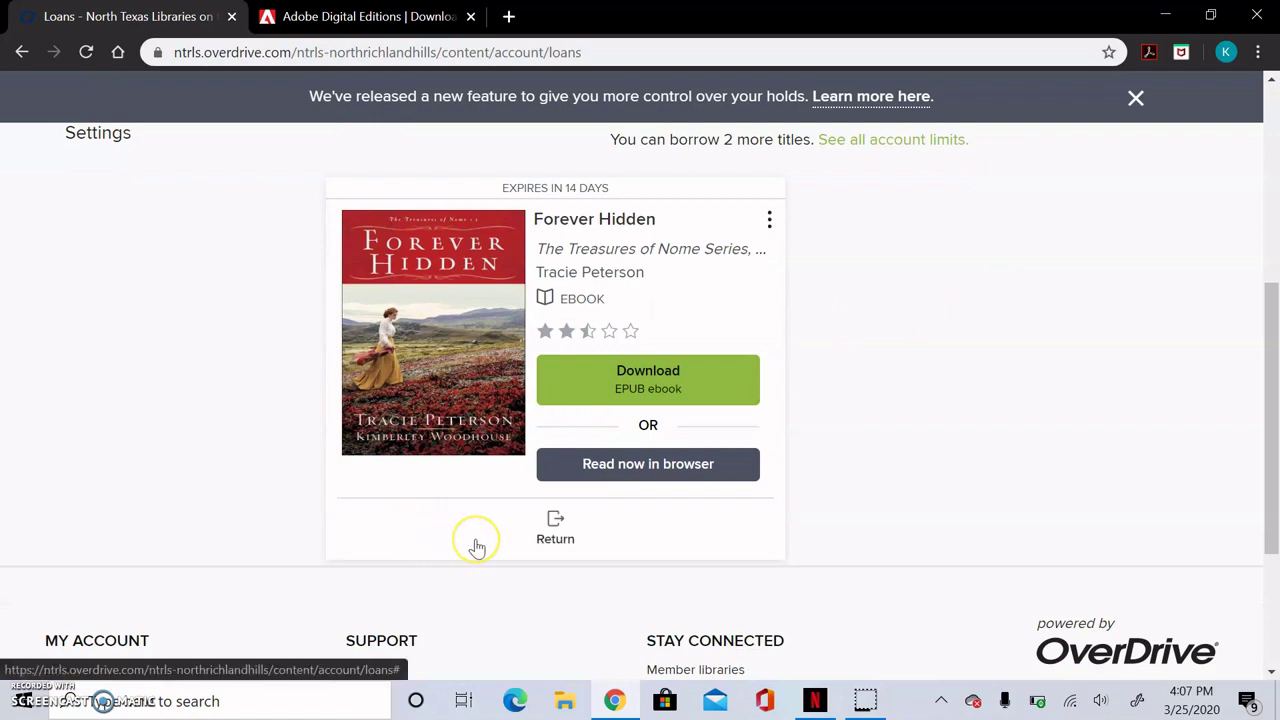
pyautogui.click(567, 517)
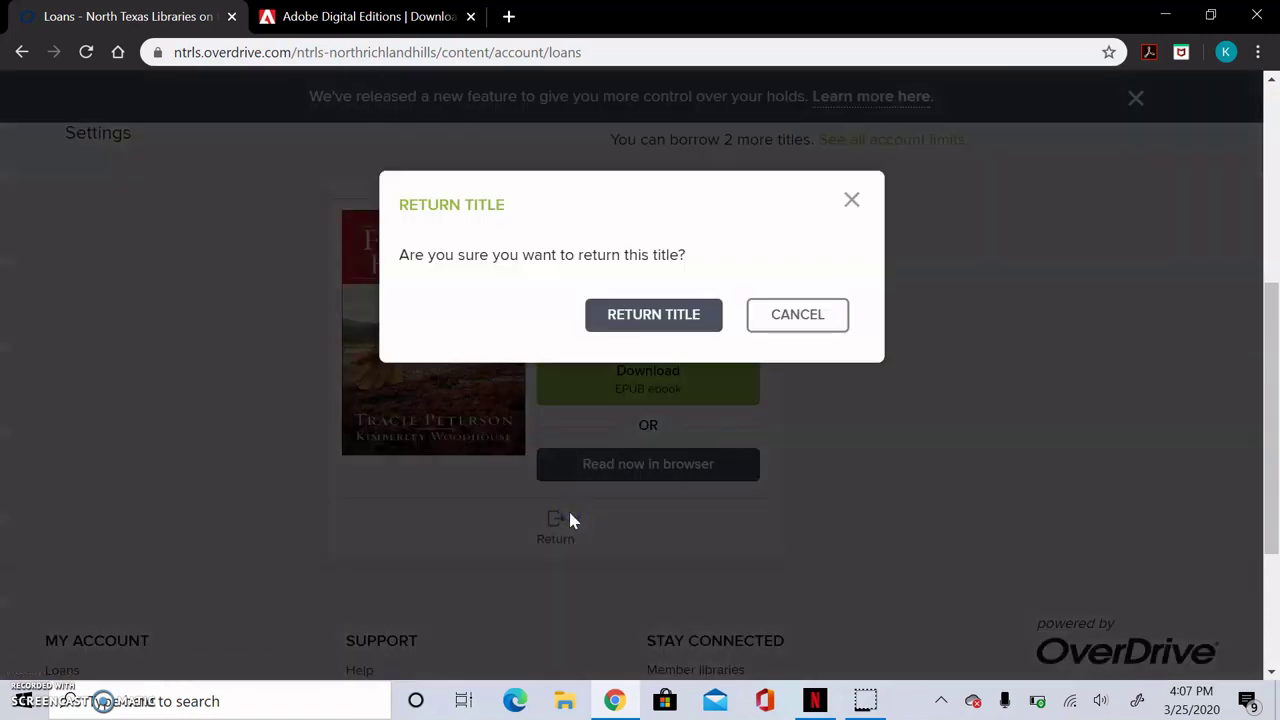
pyautogui.click(650, 326)
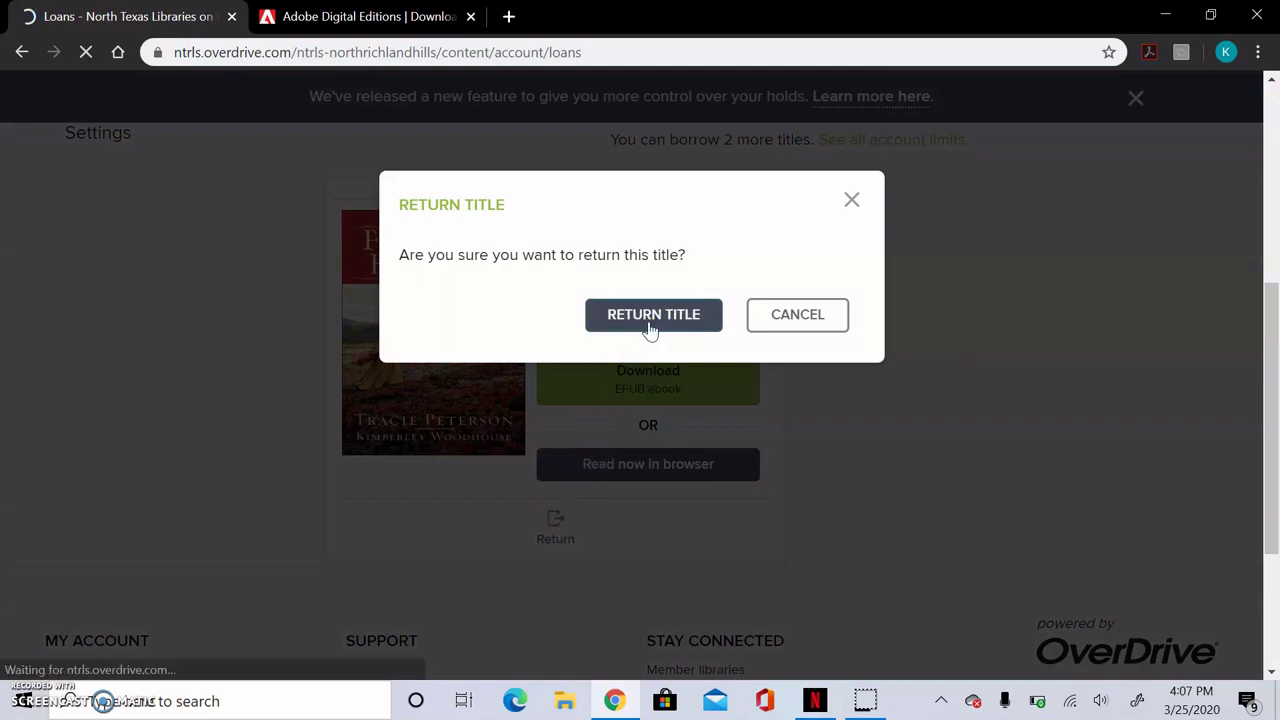